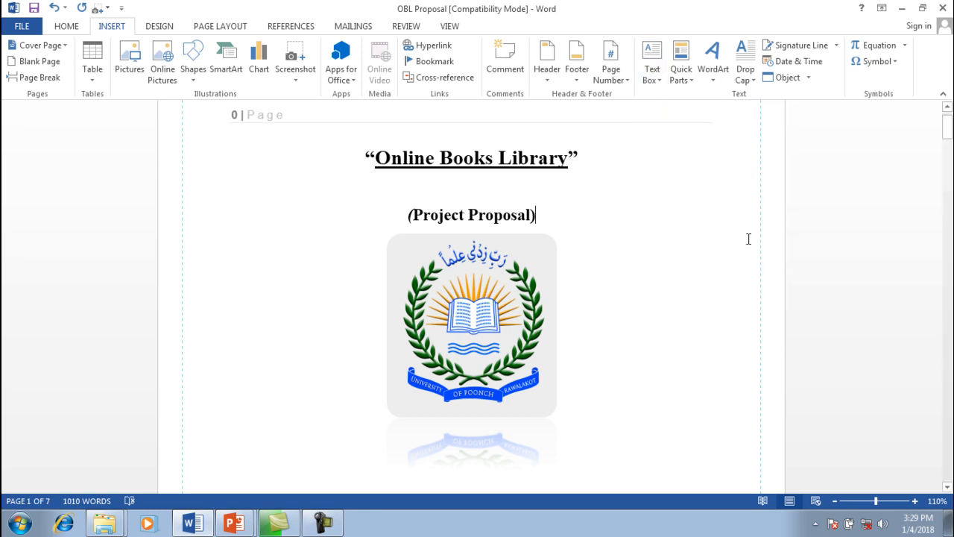
- Insert a built-in sidebar text box with a dark blue header band on the page with the "Introduction of Proposal" section
left_click_drag(946, 129, 947, 133)
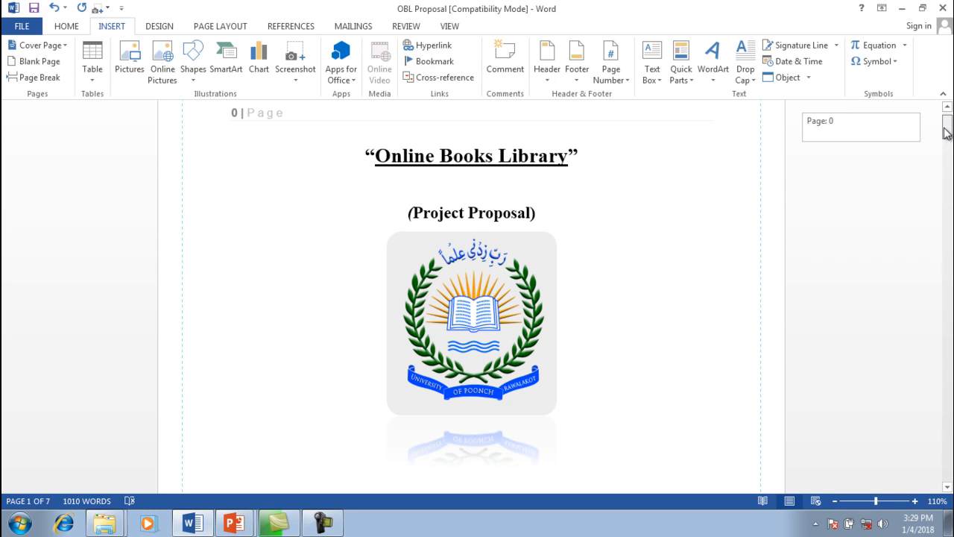
left_click_drag(946, 133, 924, 339)
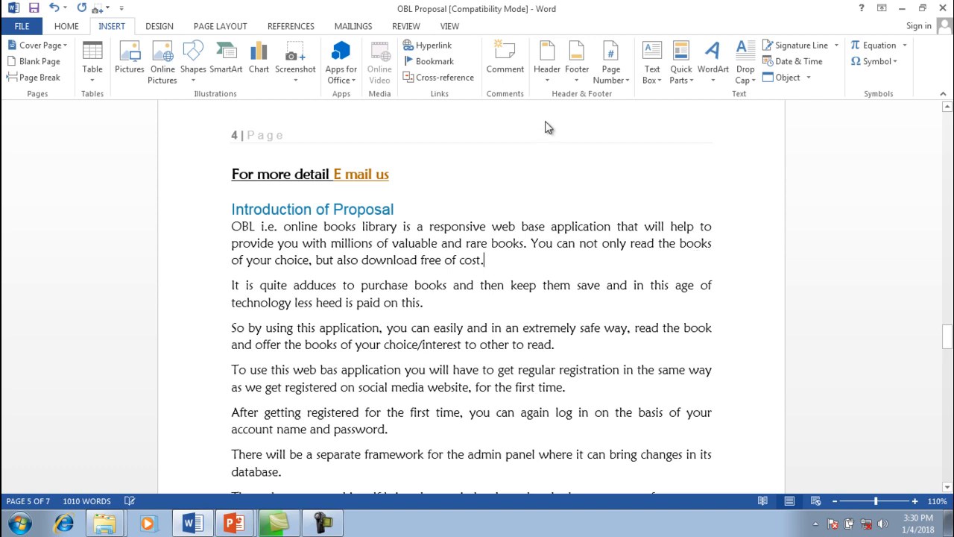
left_click(652, 77)
left_click(861, 144)
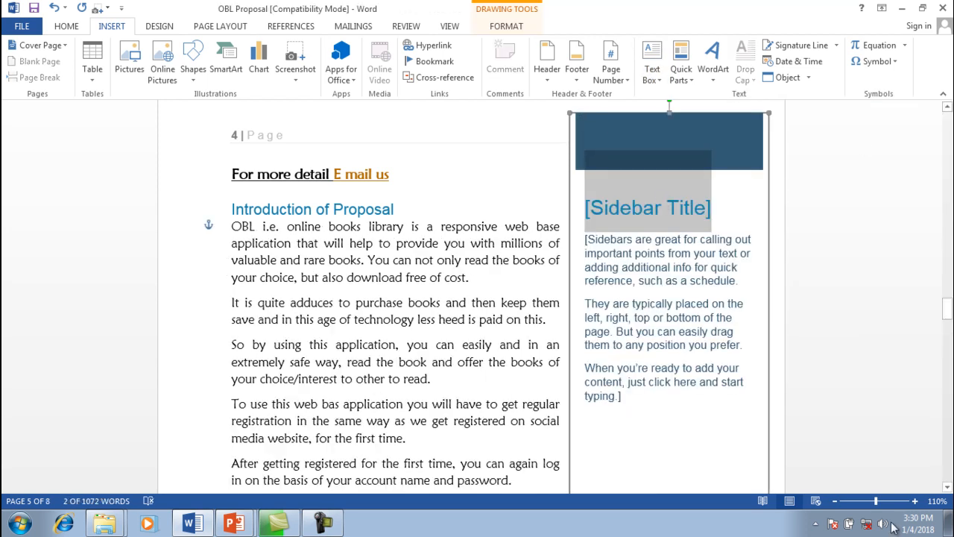
- Replace the sidebar's placeholder content with the title "Do you Know…??"
left_click(706, 211)
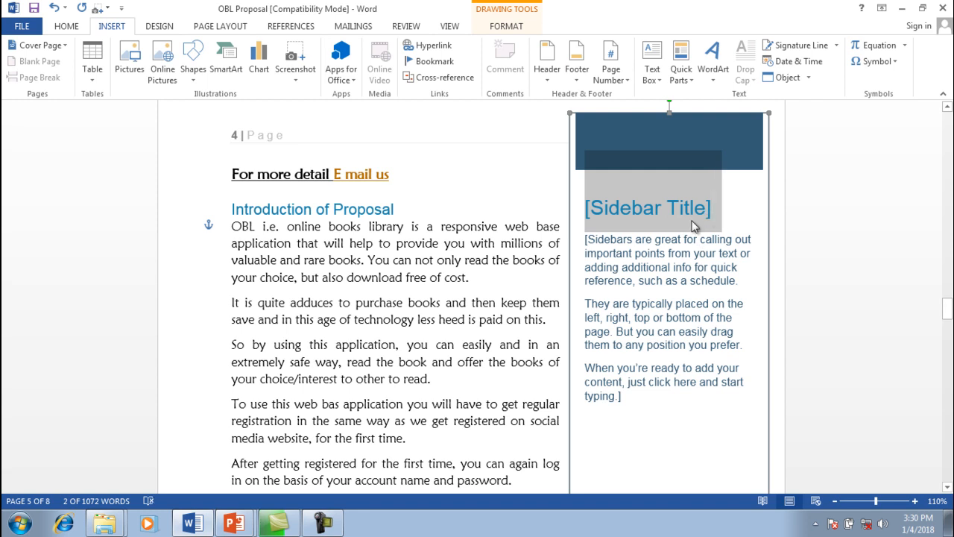
left_click(692, 221)
left_click_drag(693, 220, 685, 245)
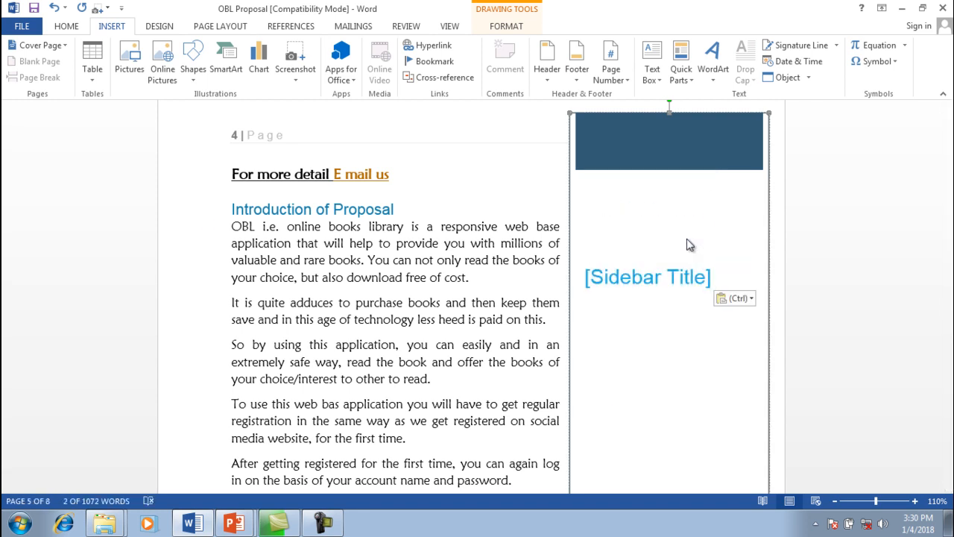
right_click(692, 275)
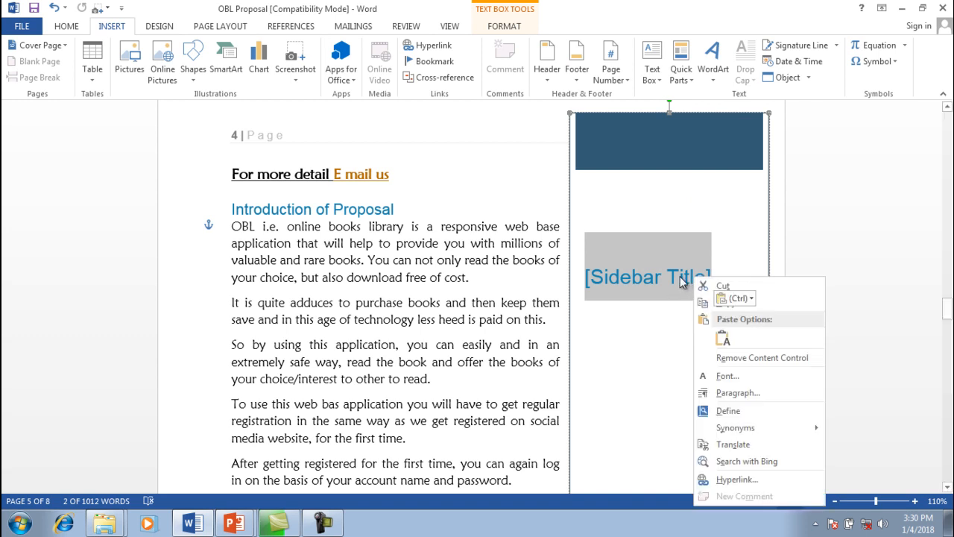
key("Escape")
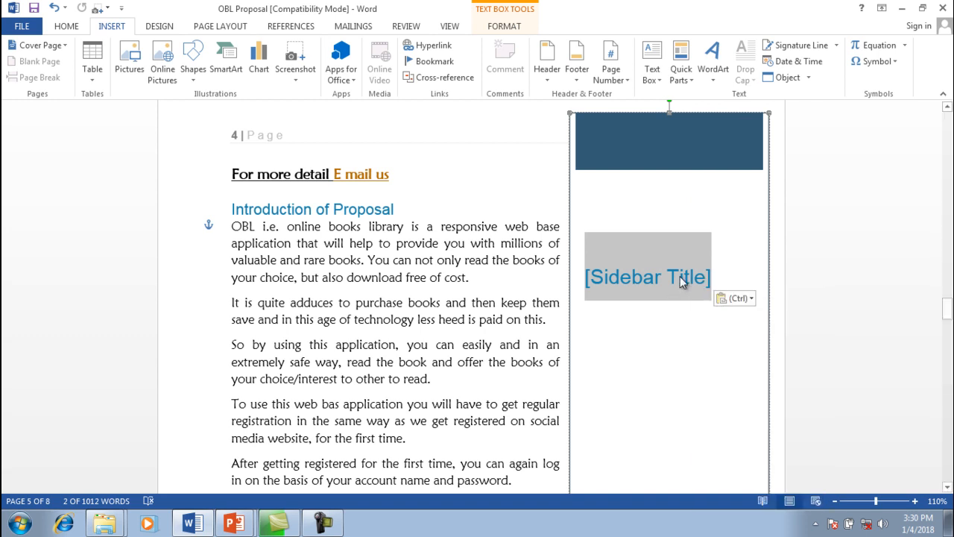
type("Do you ")
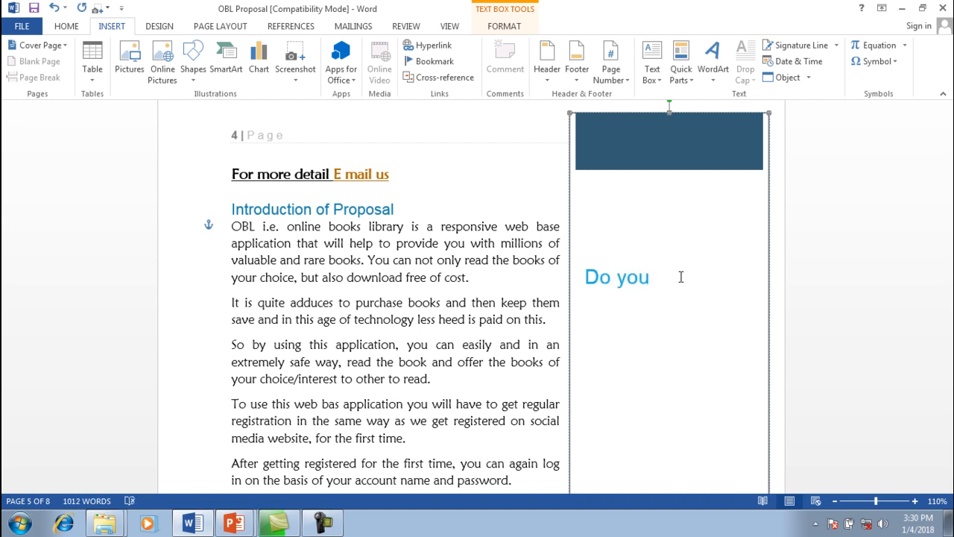
type("Kno")
type("w")
type("...")
type("??")
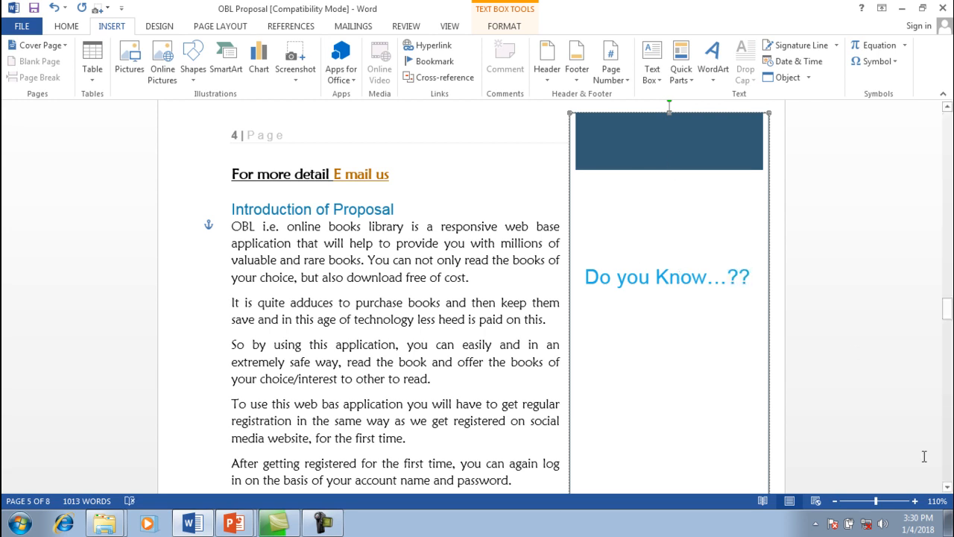
- Shorten the sidebar box by raising its lower edge until it ends just below the "Do you Know…??" title
left_click(948, 486)
left_click_drag(947, 486, 947, 486)
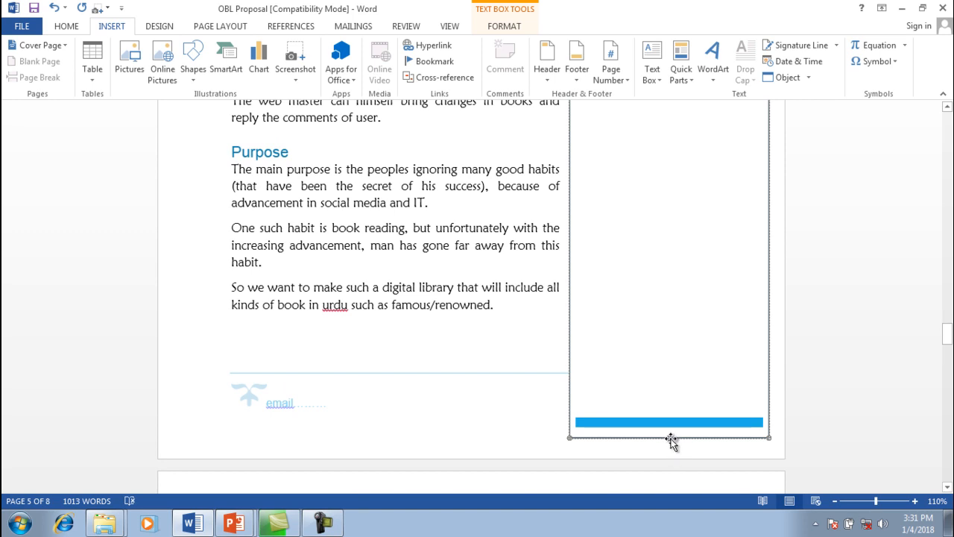
left_click_drag(669, 437, 649, 103)
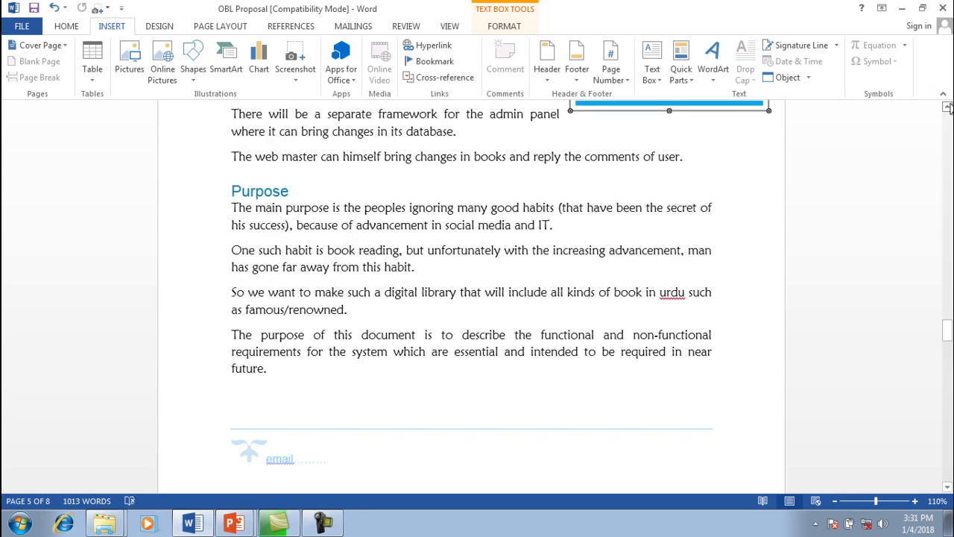
left_click(947, 108)
left_click_drag(947, 108, 948, 108)
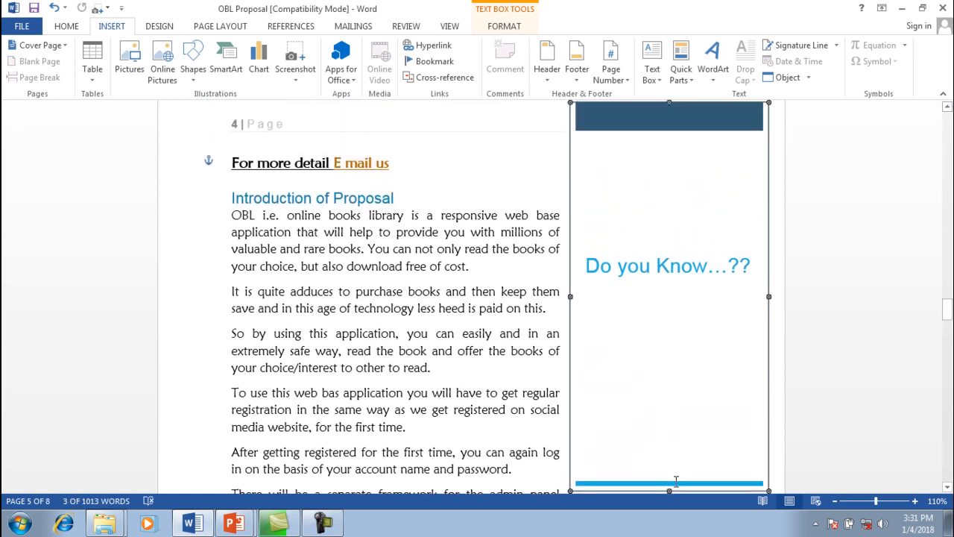
left_click_drag(669, 490, 649, 287)
- Remove the blank lines above the "Do you Know…??" title so it moves up inside the sidebar box
left_click(717, 265)
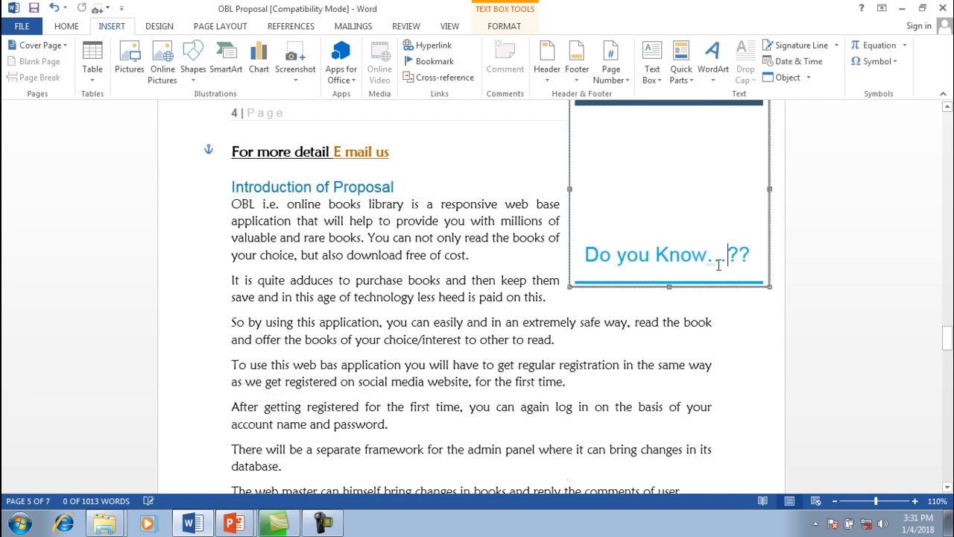
left_click_drag(750, 254, 589, 267)
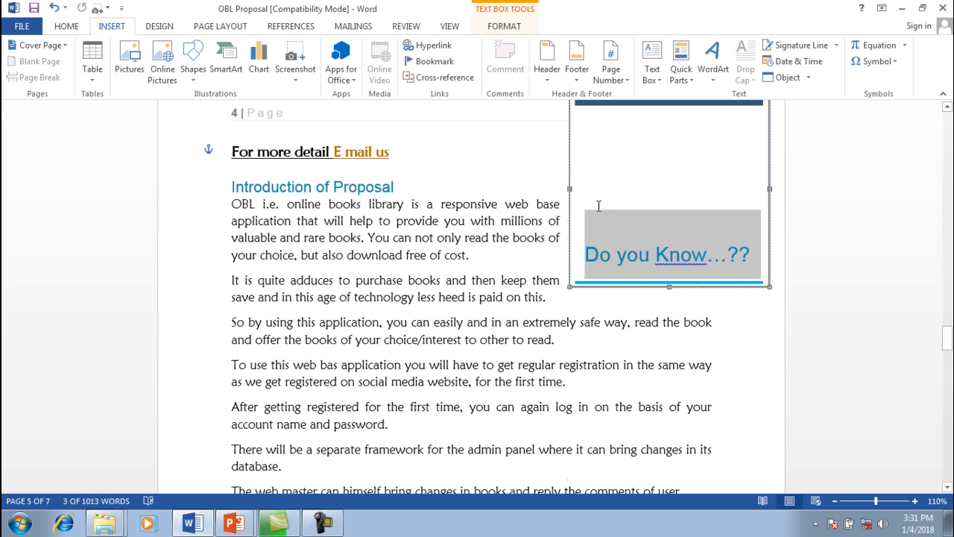
left_click(583, 260)
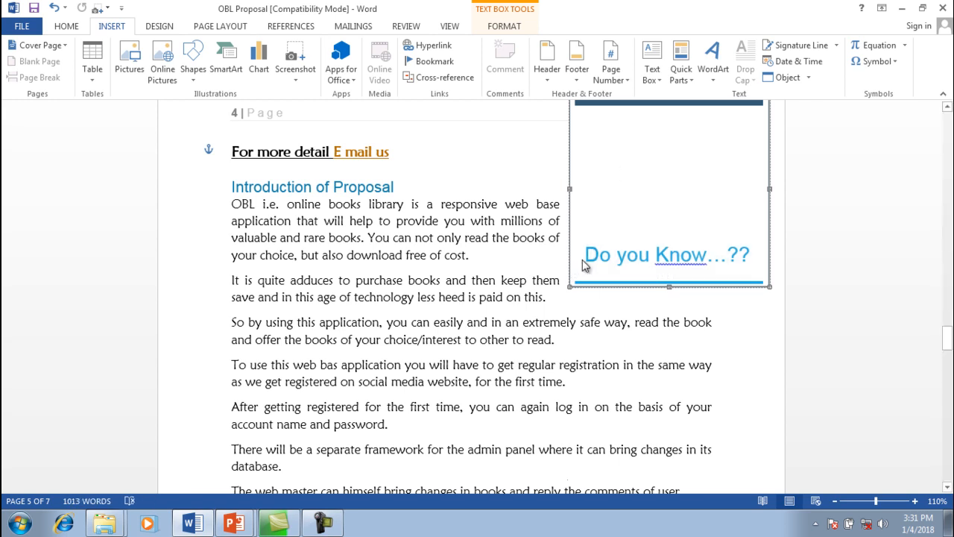
key("BackSpace")
key("BackSpace")
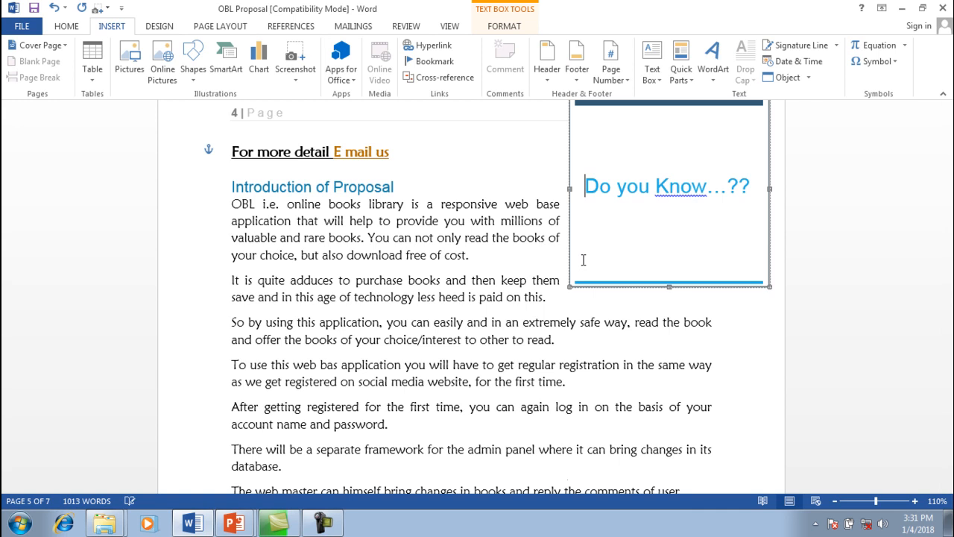
left_click(753, 193)
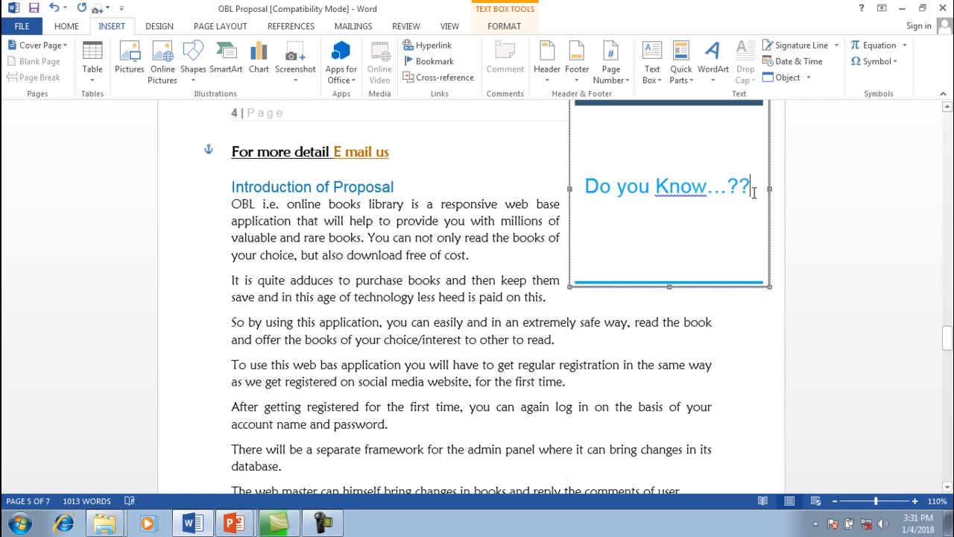
key("Return")
key("Return")
type("dsf")
key("BackSpace")
key("BackSpace")
key("BackSpace")
key("BackSpace")
key("BackSpace")
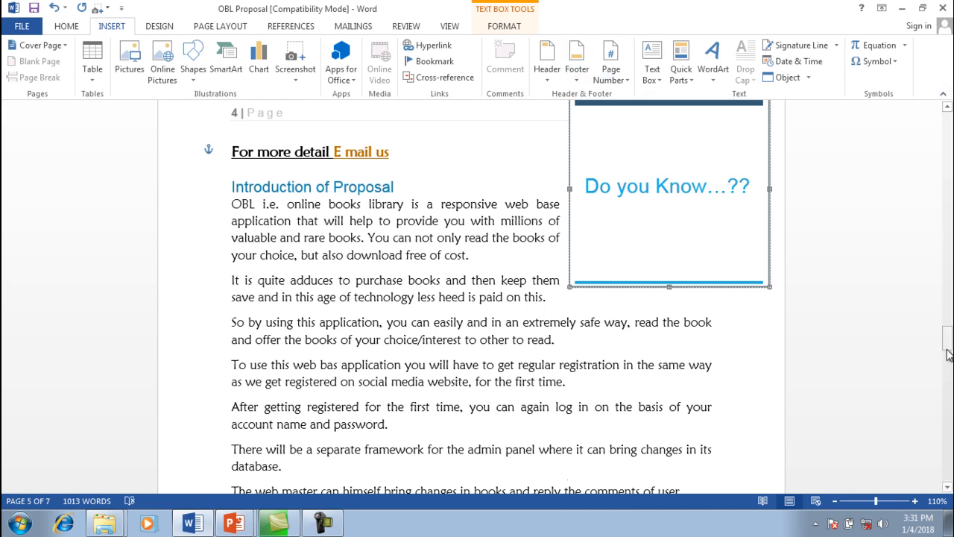
- Convert the "Introduction of Proposal" heading to WordArt with the bulging solid black style, keeping Impact at size 36
left_click_drag(946, 347, 944, 340)
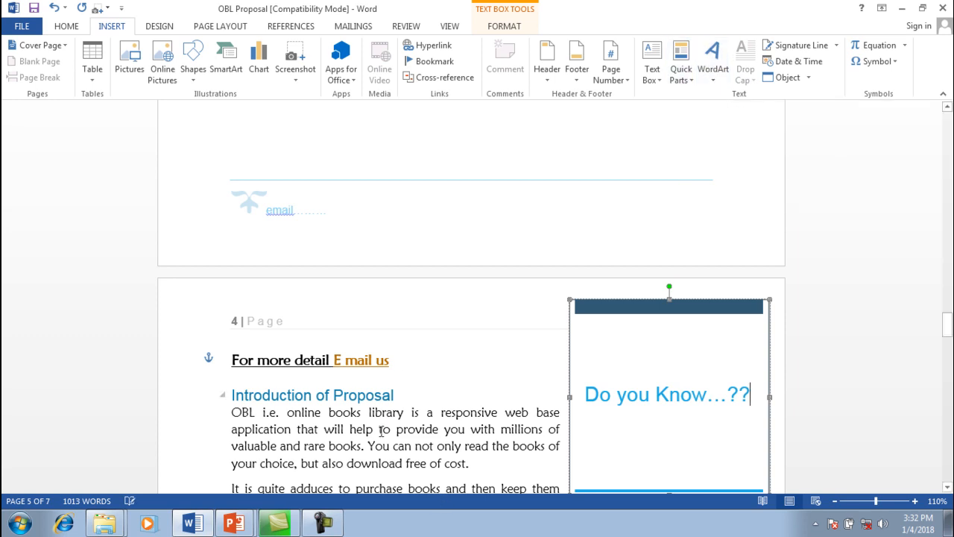
left_click_drag(399, 403, 233, 405)
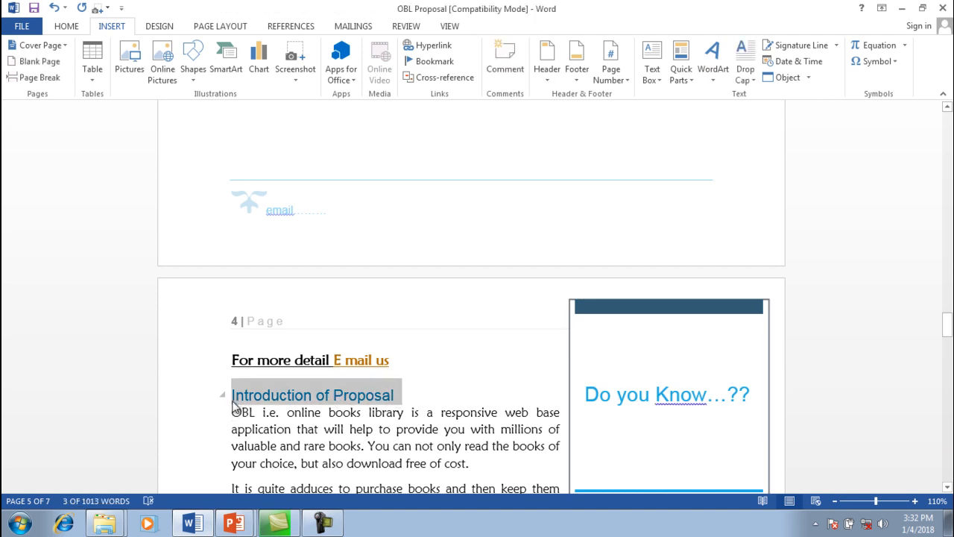
left_click(719, 71)
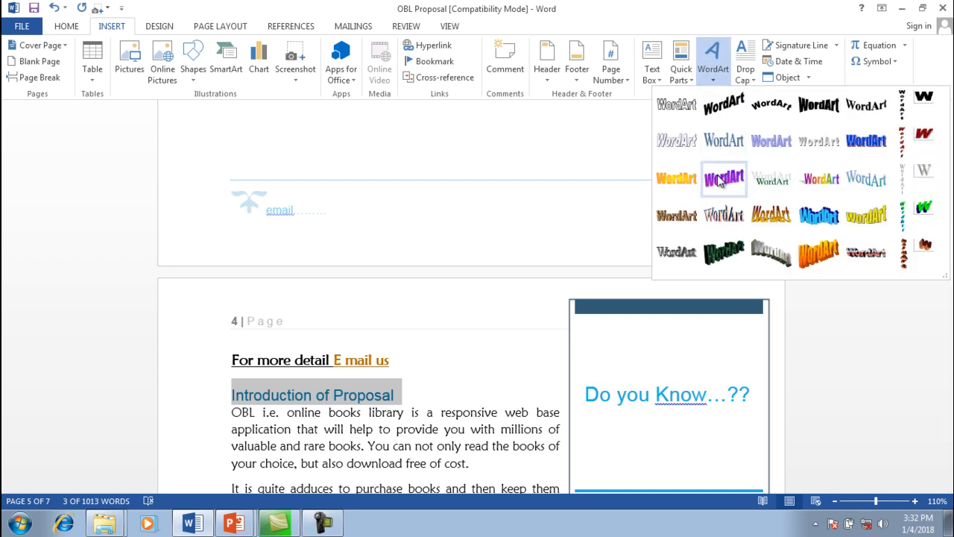
left_click(816, 111)
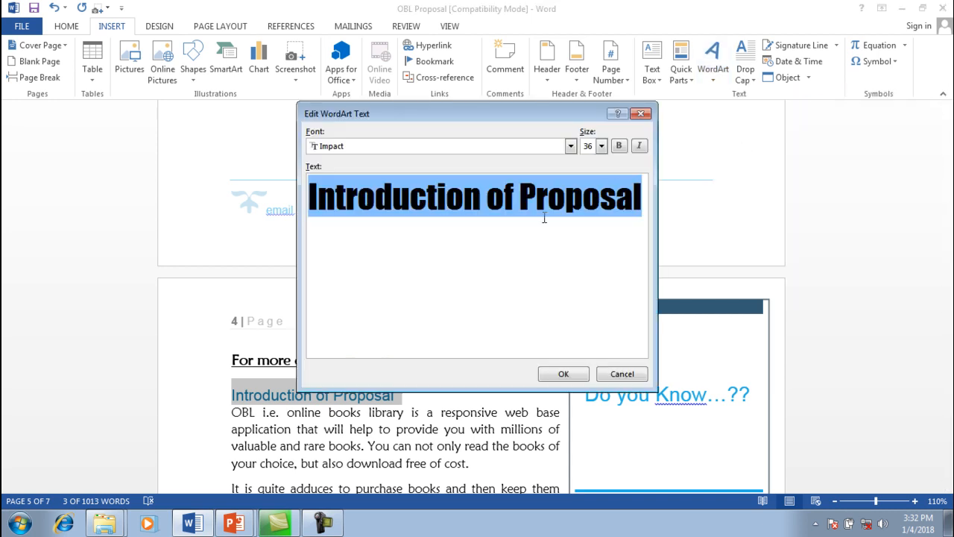
left_click(560, 375)
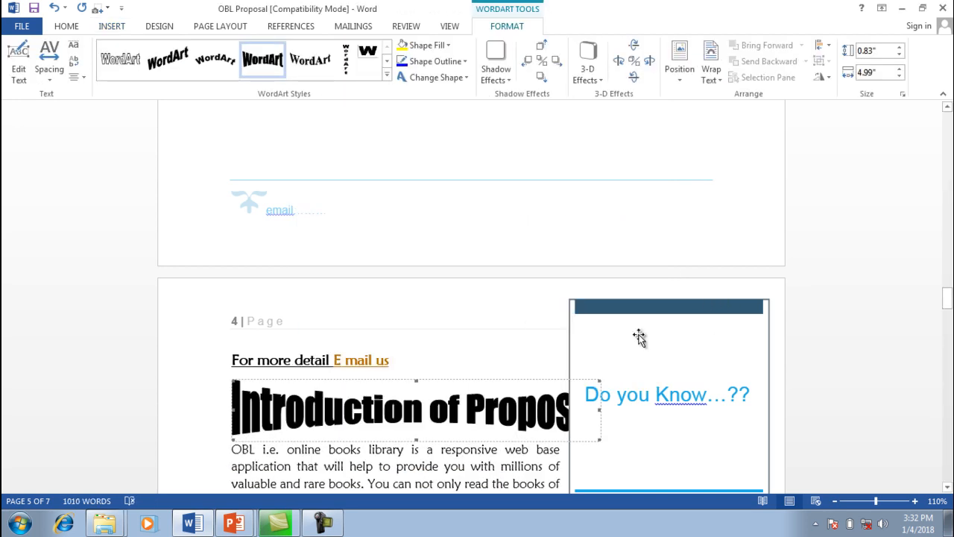
- Try the rainbow style with a slanted shadow and the orange 3-D style on the "Introduction of Proposal" WordArt
left_click(946, 488)
left_click(946, 488)
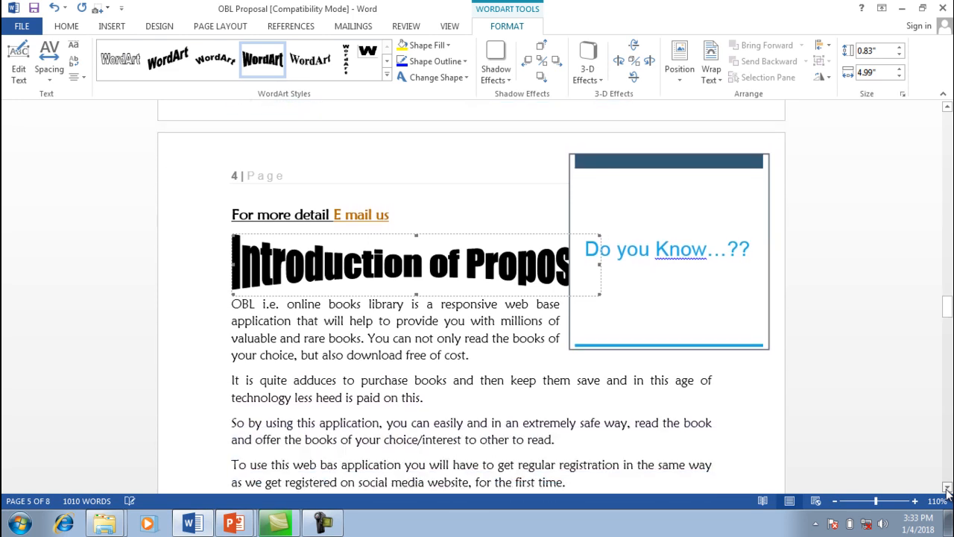
left_click(947, 488)
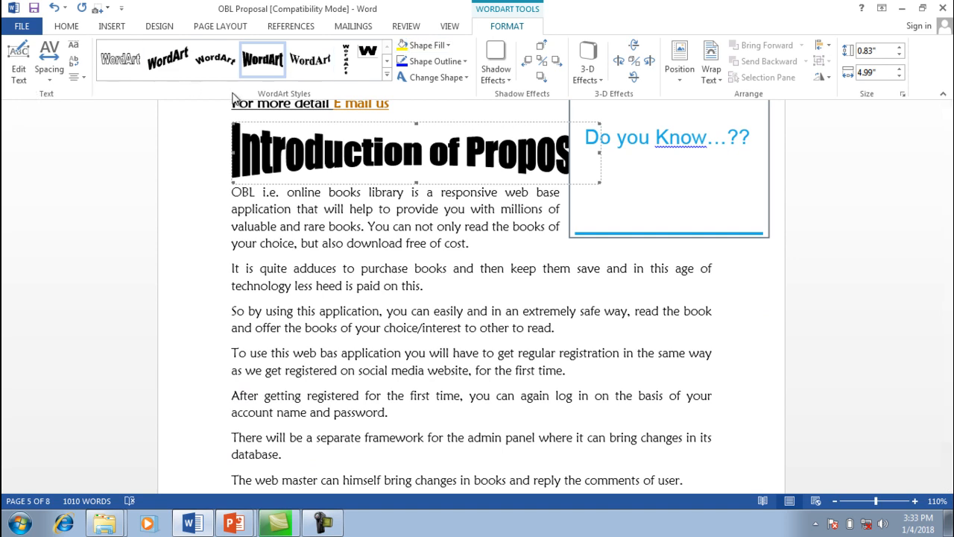
left_click(386, 77)
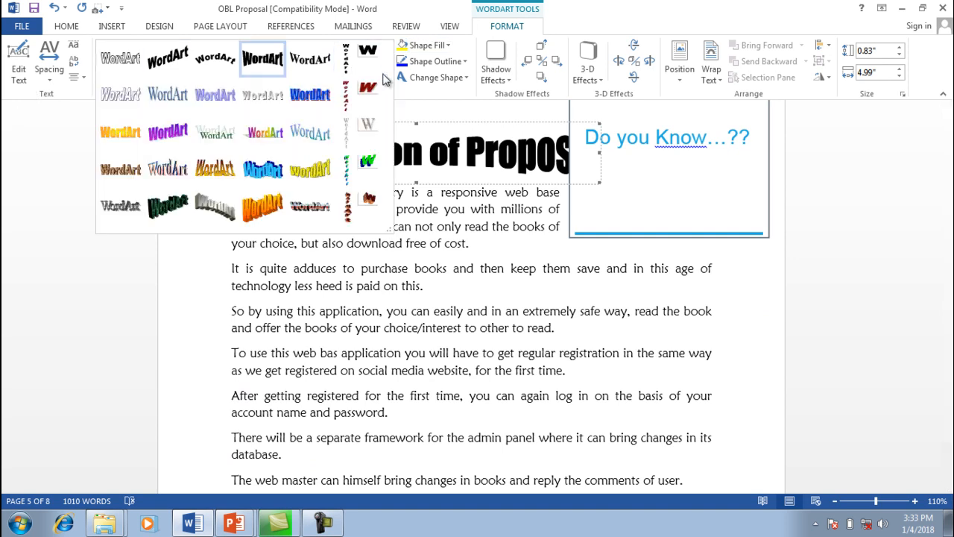
left_click(246, 141)
left_click(246, 141)
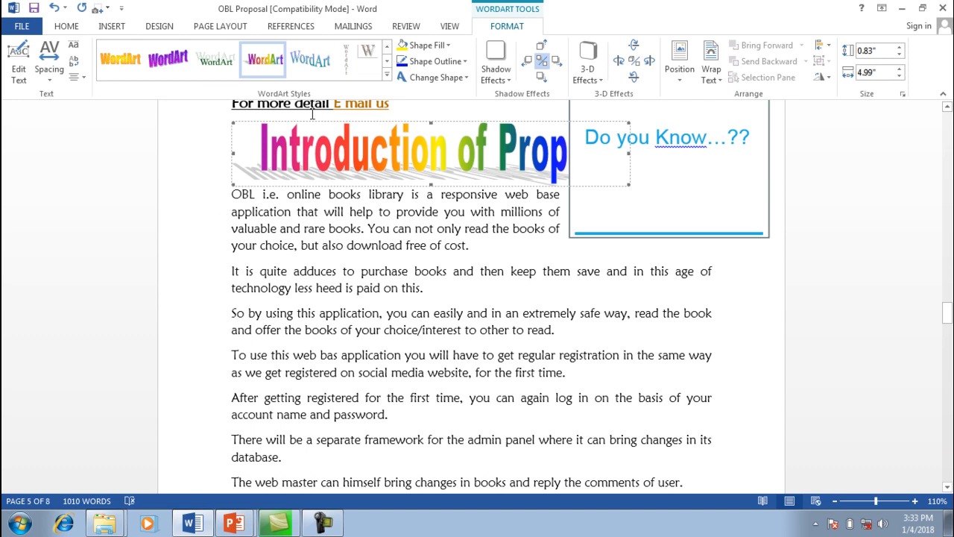
left_click(387, 78)
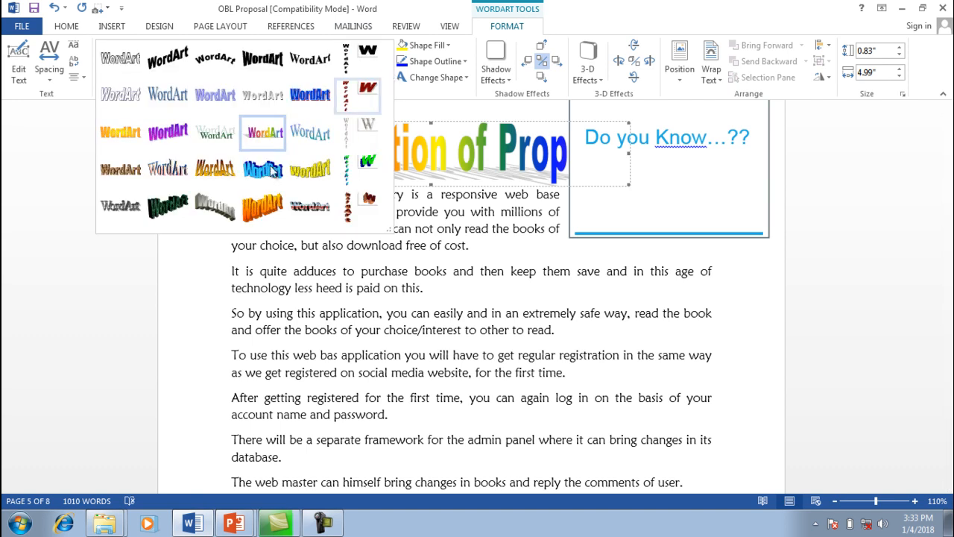
left_click(252, 209)
left_click(251, 209)
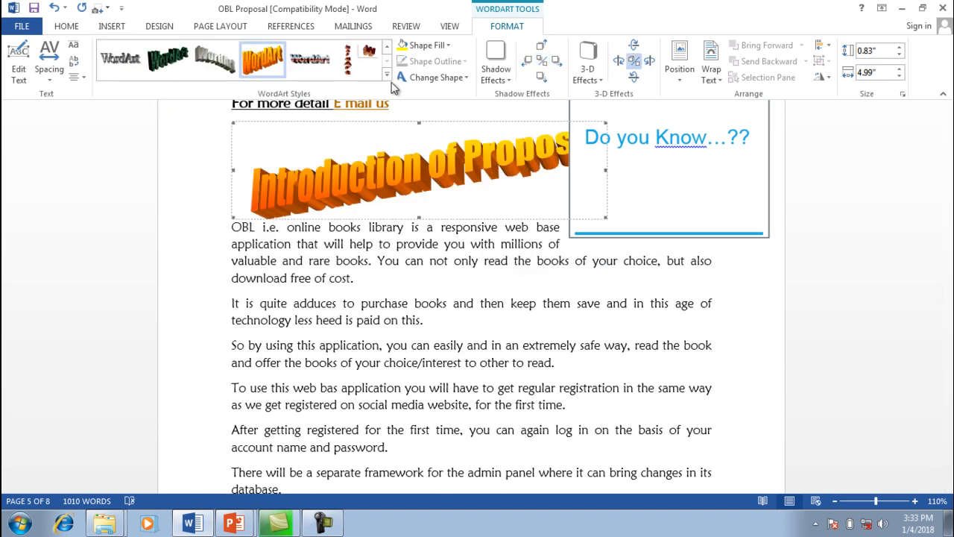
left_click(388, 77)
left_click(255, 148)
- Apply the wavy pale-lettered WordArt style to the "Introduction of Proposal" heading and replace its blue 3-D depth with a grey shadow
left_click(386, 77)
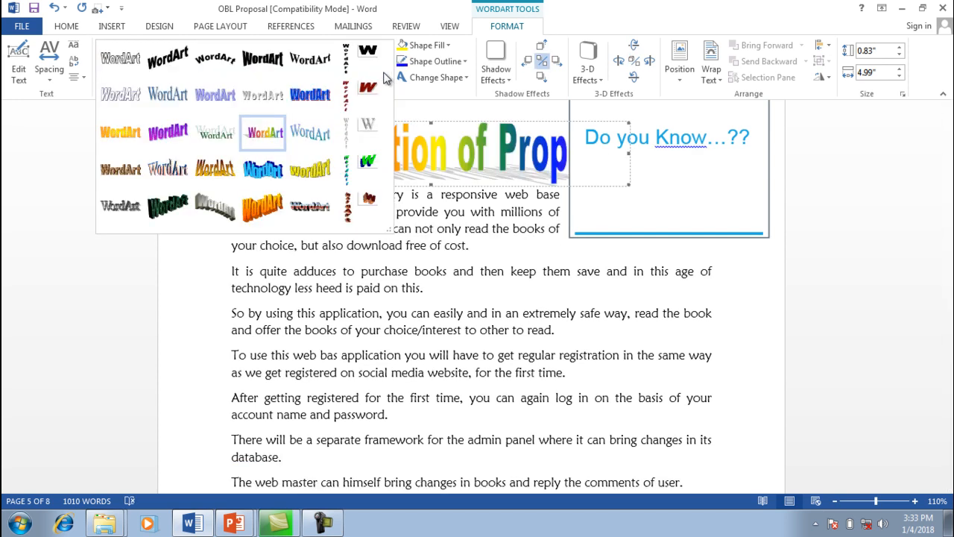
left_click(150, 181)
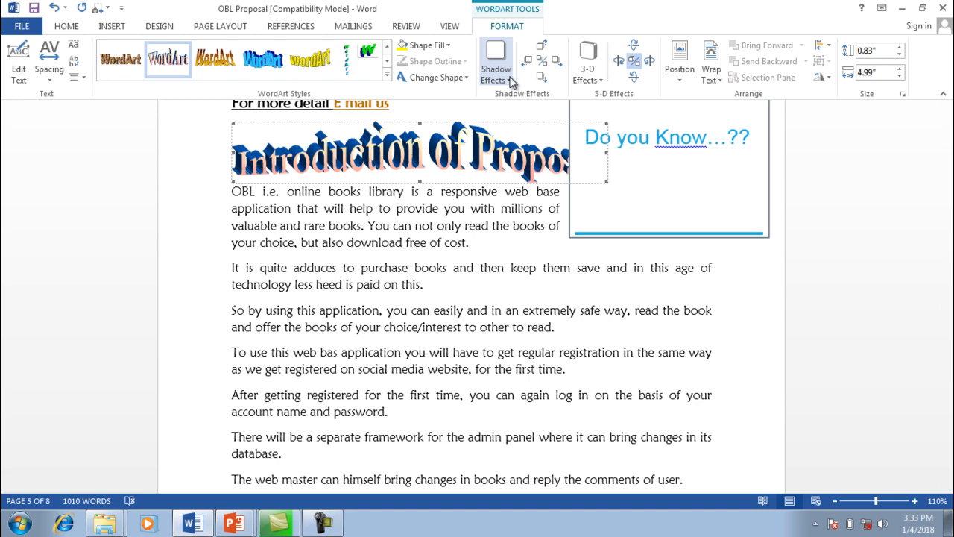
left_click(510, 81)
left_click(535, 182)
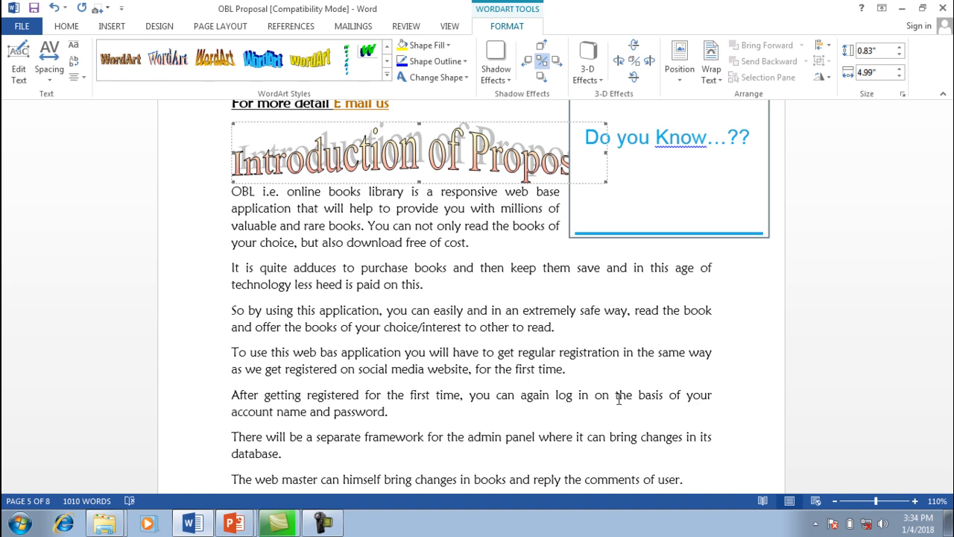
- Add a Dropped drop cap to the initial "T" of the first paragraph under the "Purpose" heading
left_click(110, 25)
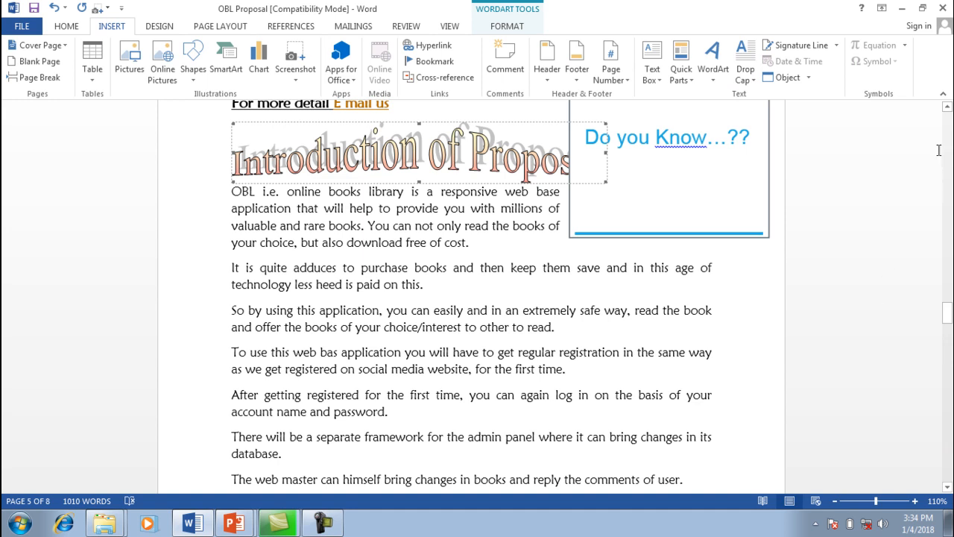
left_click(946, 487)
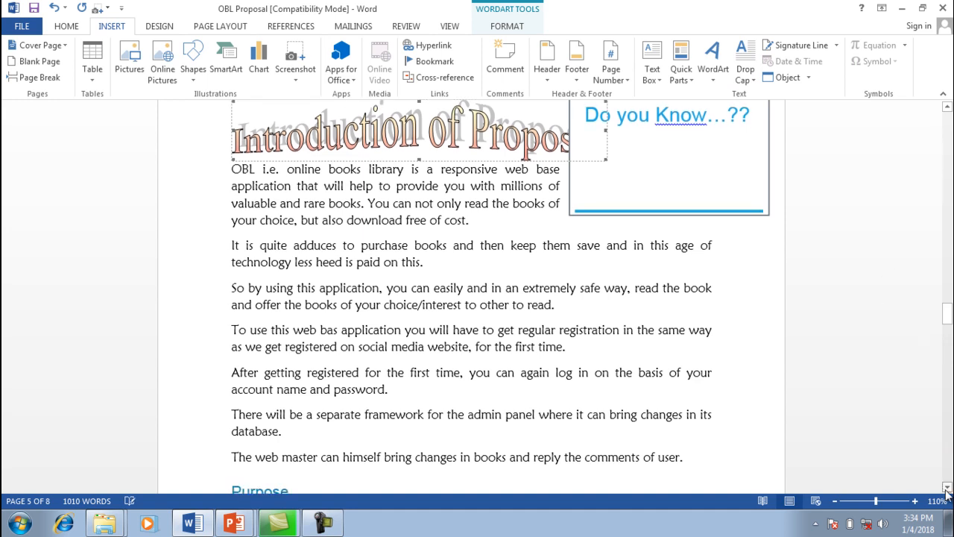
left_click(946, 487)
left_click(946, 486)
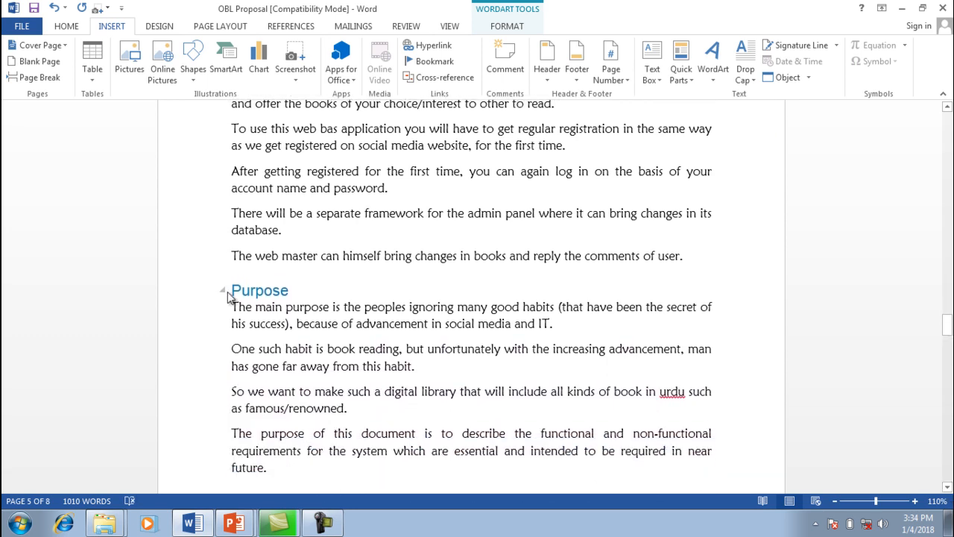
left_click_drag(239, 305, 231, 309)
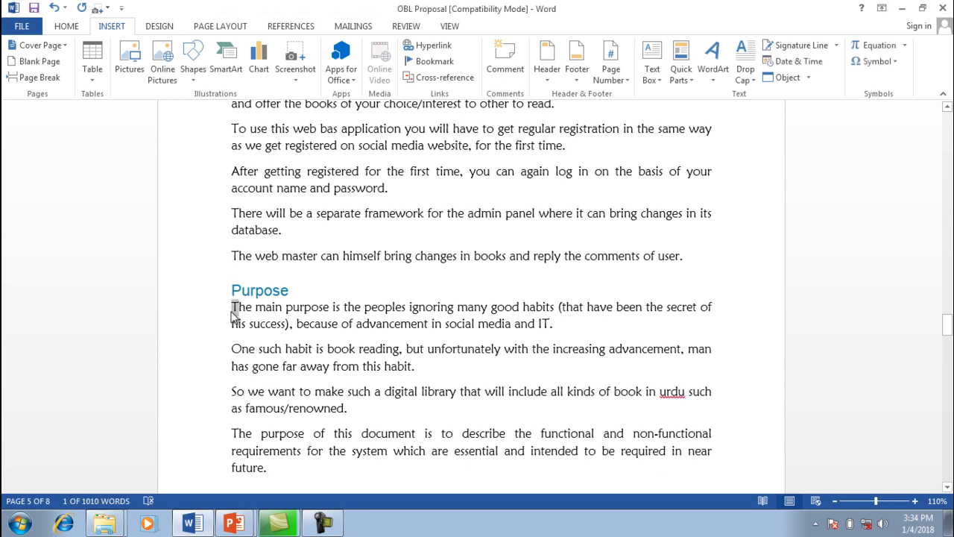
left_click(217, 311)
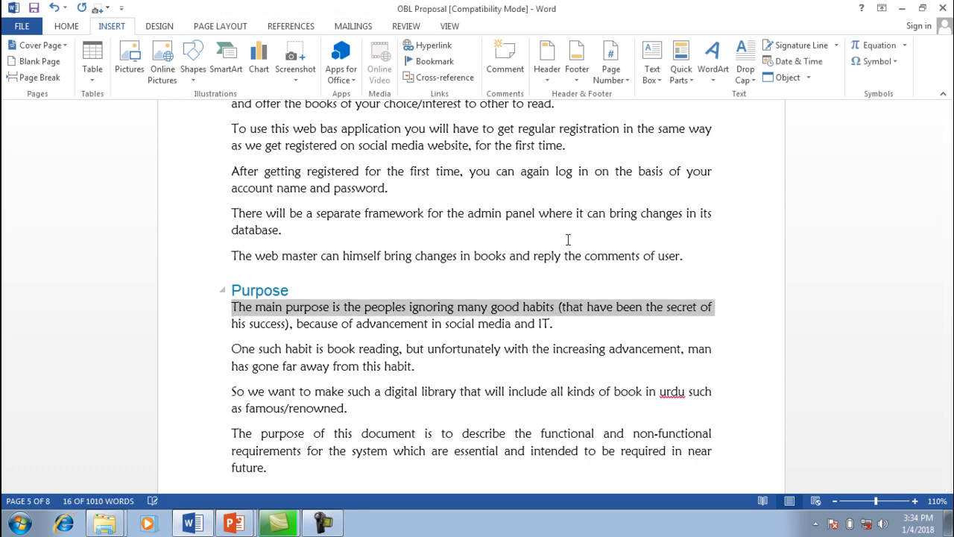
left_click(733, 224)
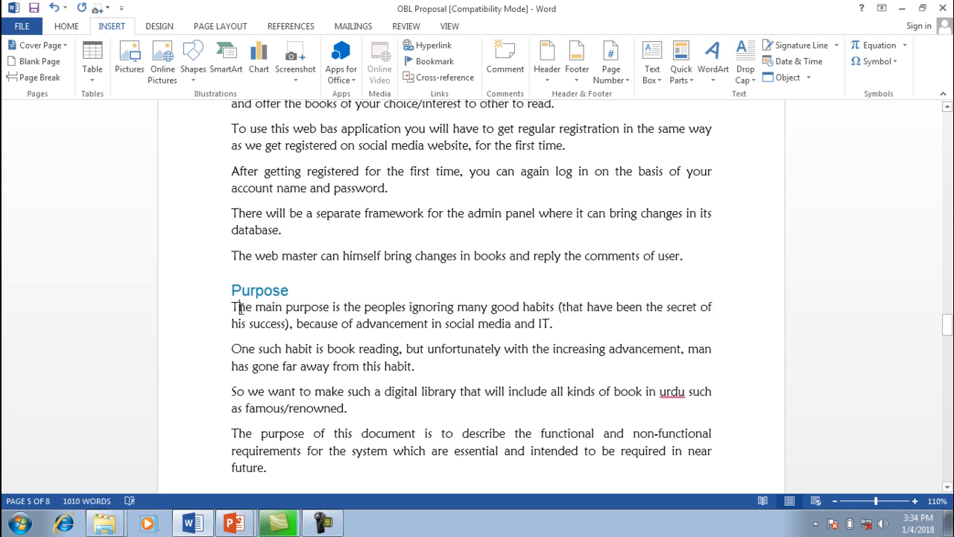
left_click_drag(232, 307, 236, 308)
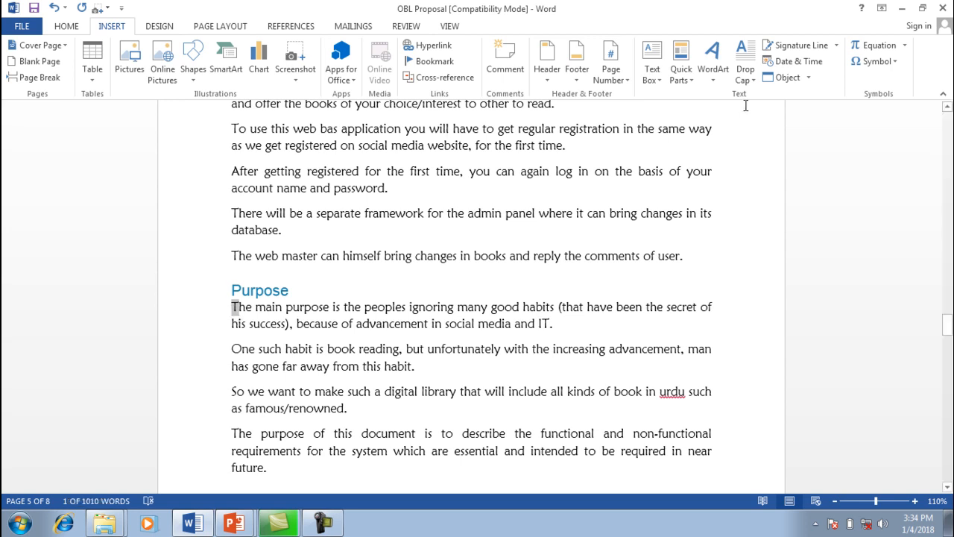
left_click(753, 82)
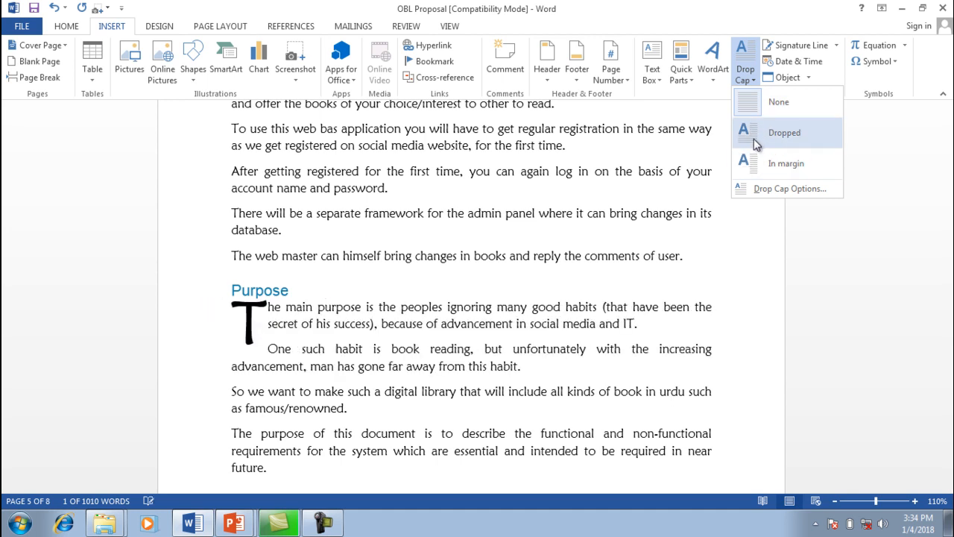
left_click(756, 142)
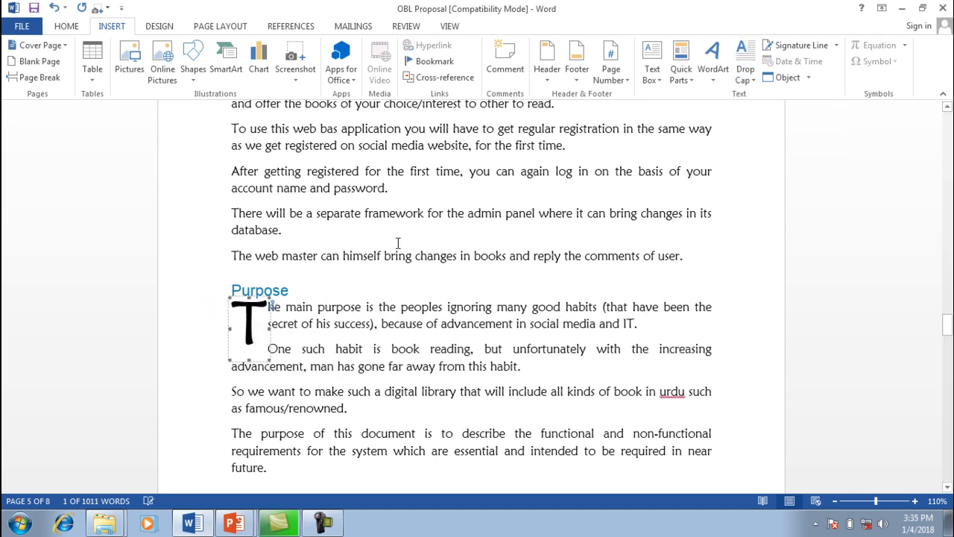
left_click(220, 329)
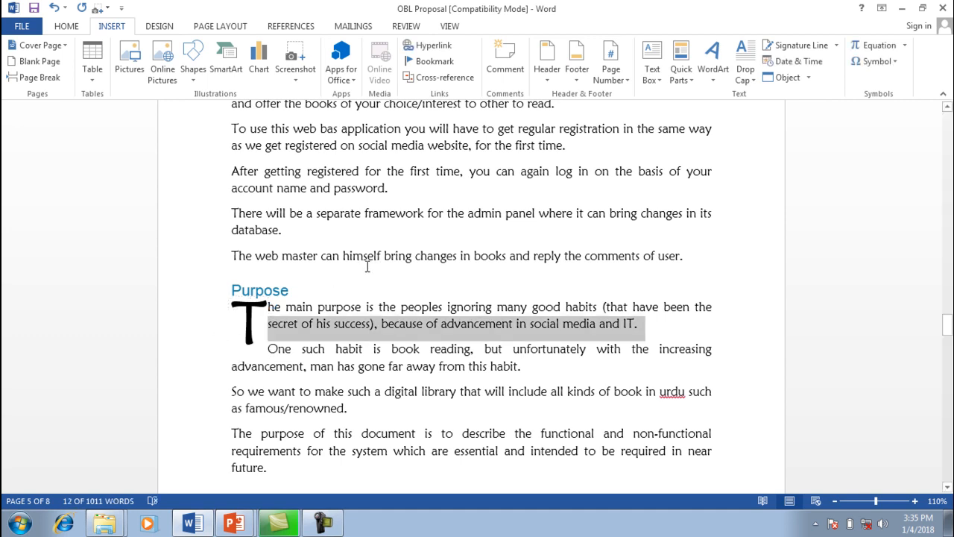
left_click(405, 285)
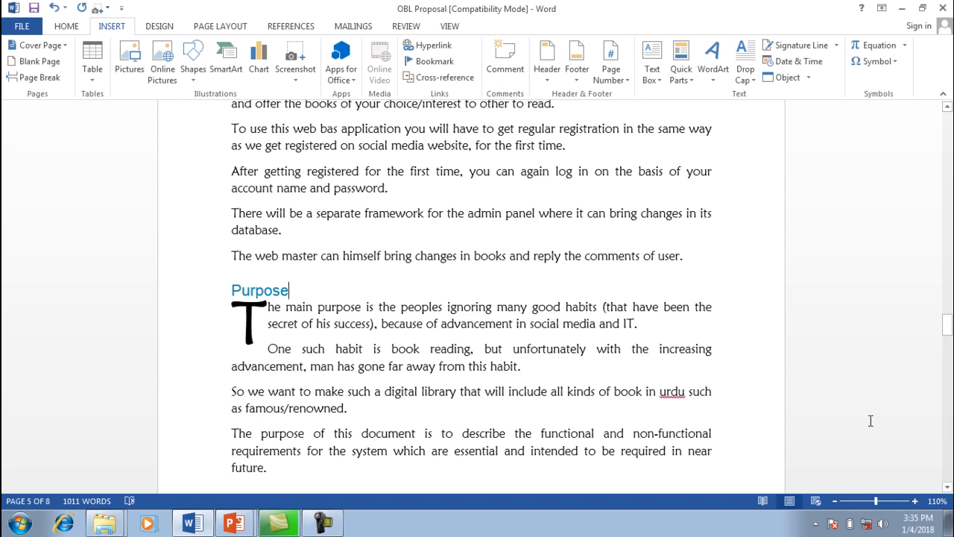
- Lay out the body paragraphs under the "Purpose" heading in two columns
scroll(947, 488, "down", 2)
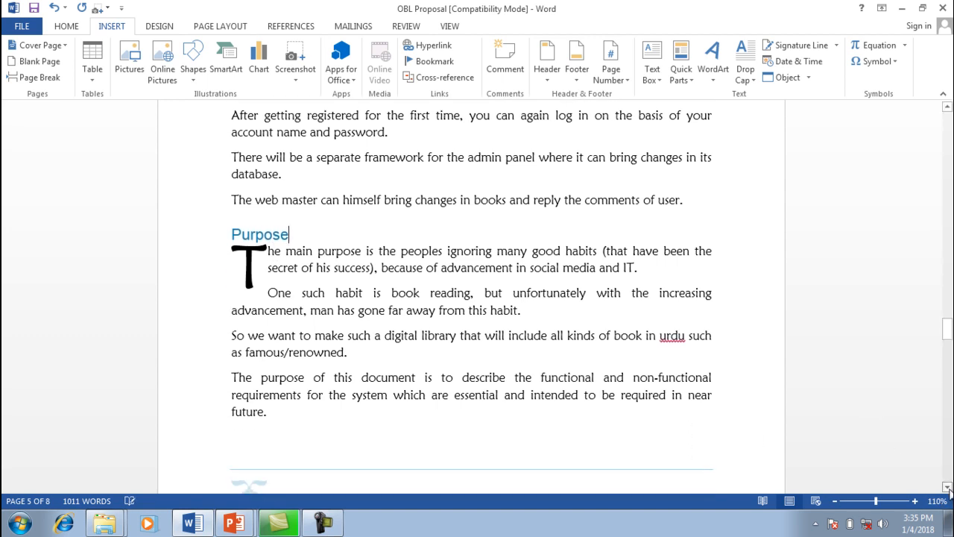
scroll(947, 488, "down", 1)
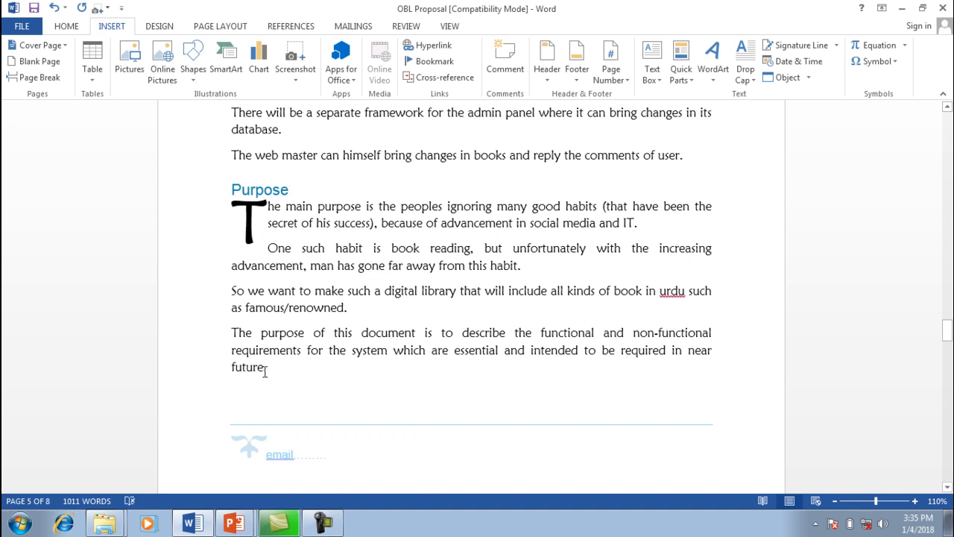
left_click_drag(265, 370, 216, 213)
left_click(154, 28)
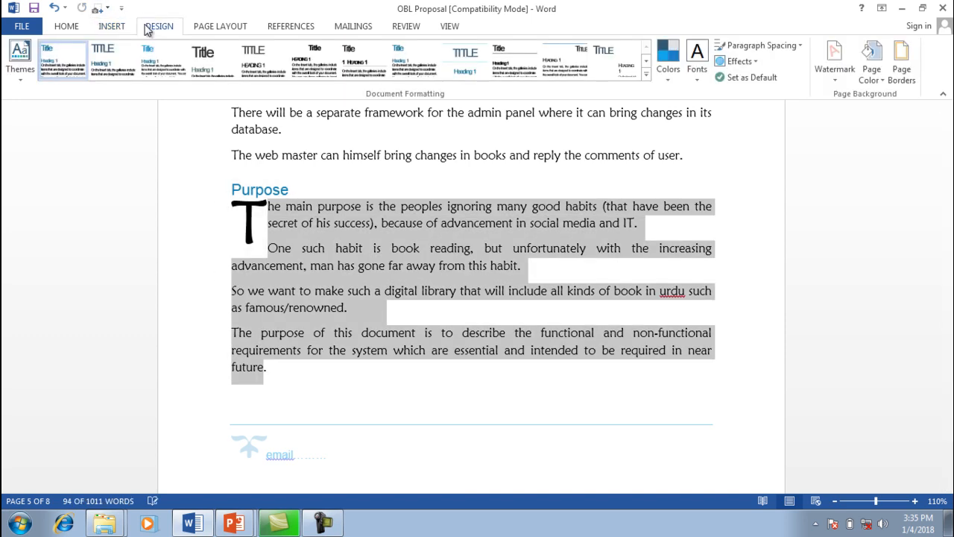
left_click(203, 28)
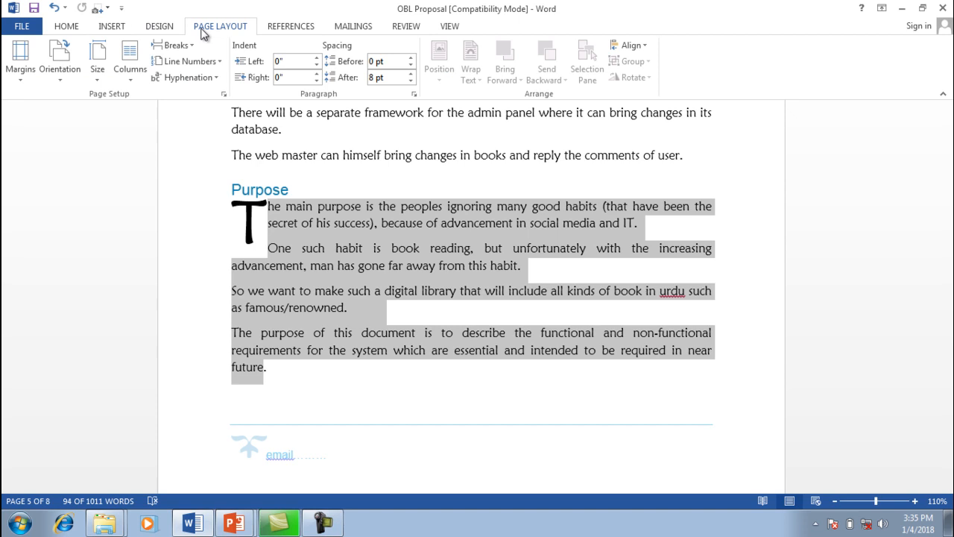
left_click(132, 79)
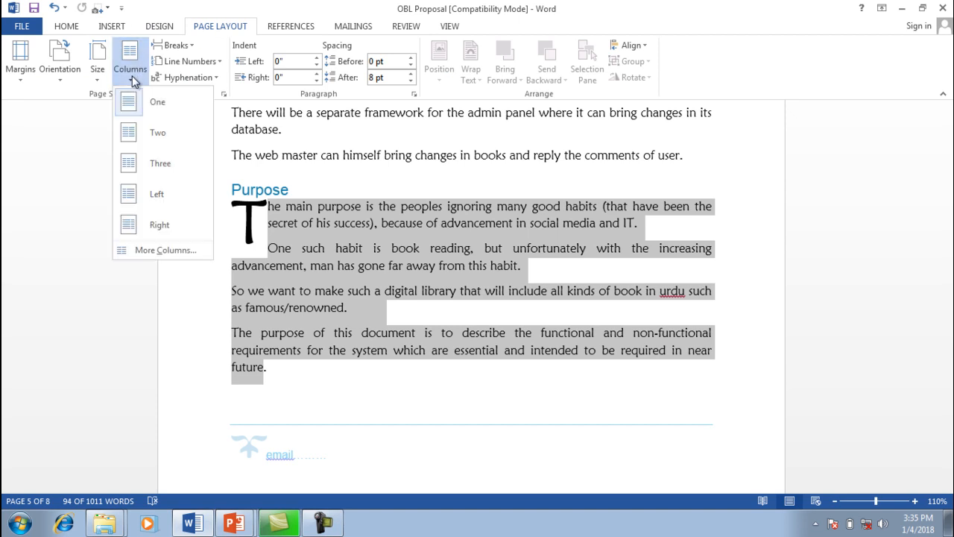
left_click(128, 133)
left_click(394, 380)
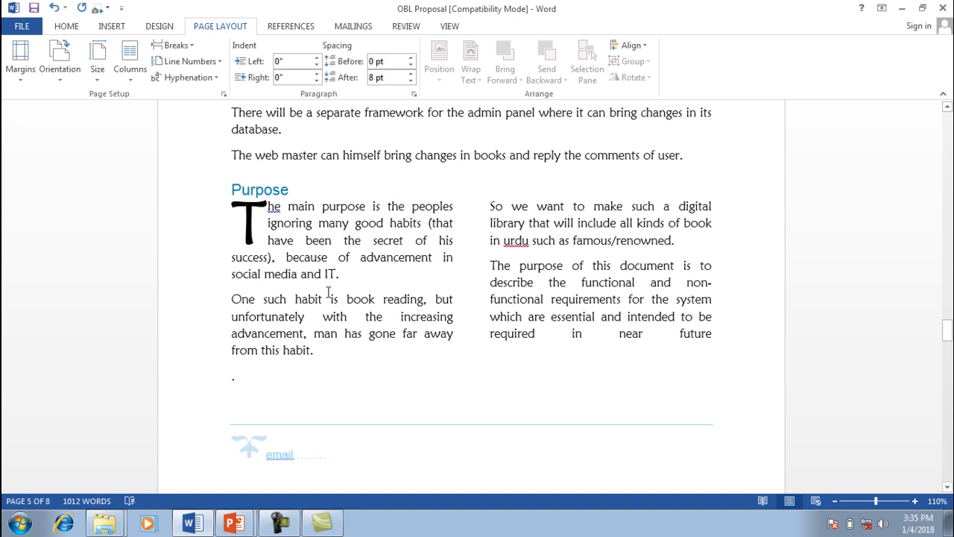
- Try adding a signature line with blank signer details and the sign date option below the Purpose columns
left_click(123, 30)
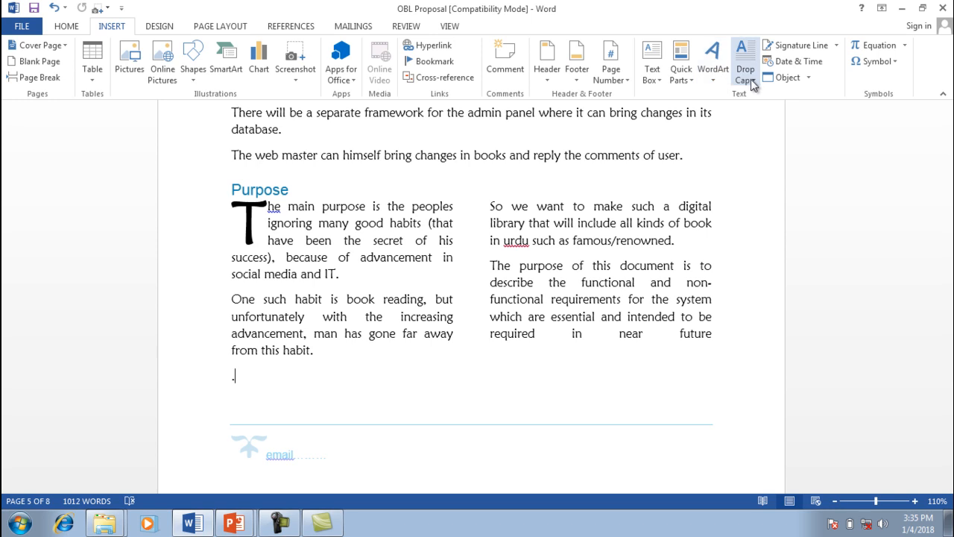
left_click(798, 48)
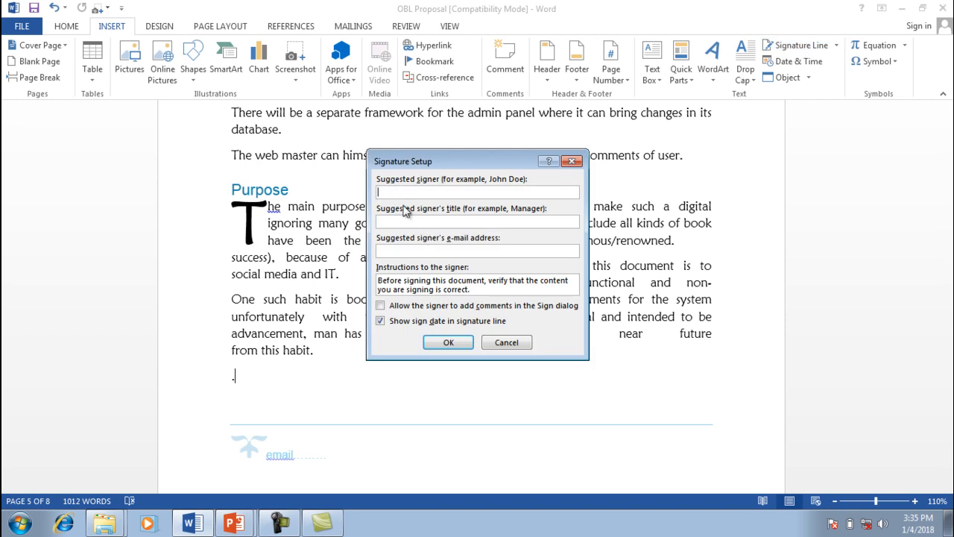
left_click(445, 343)
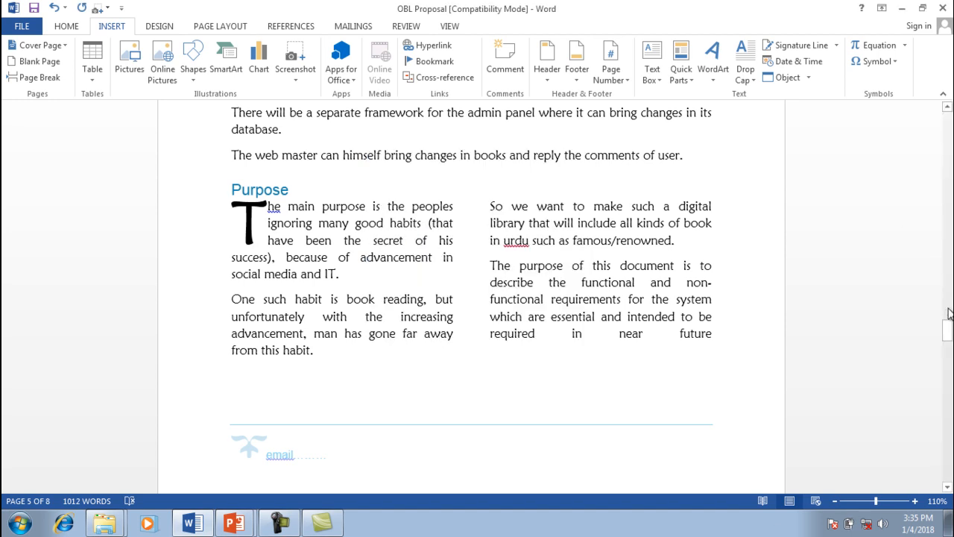
left_click_drag(947, 330, 947, 347)
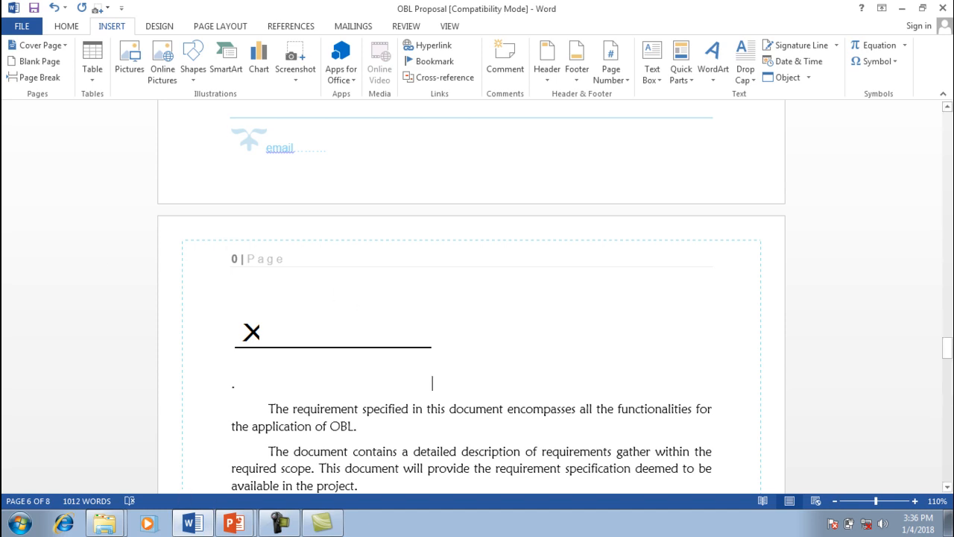
key("BackSpace")
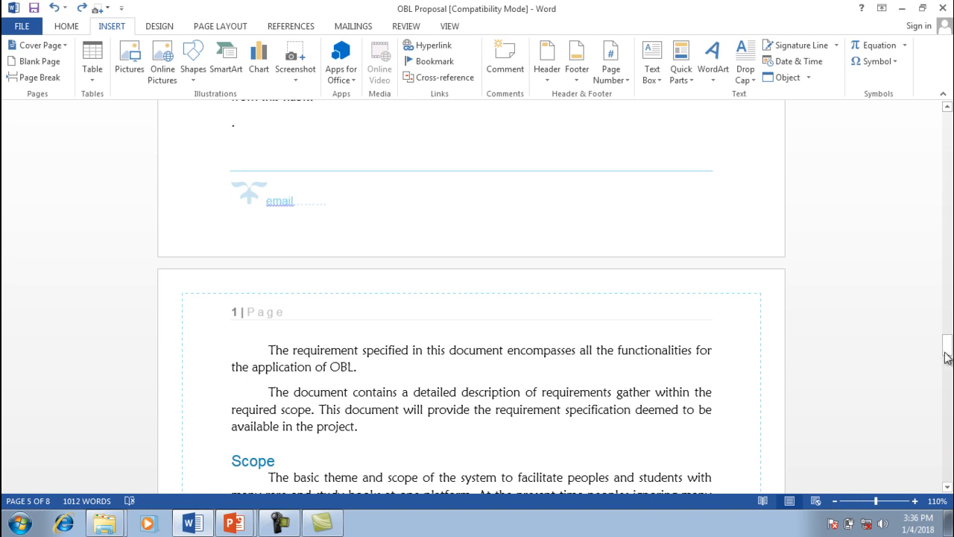
- Replace the stray period below the Purpose columns with the date in the "Thursday, January 04, 2018" format
mouse_move(947, 344)
left_mouse_down()
mouse_move(947, 329)
mouse_move(947, 348)
left_mouse_up()
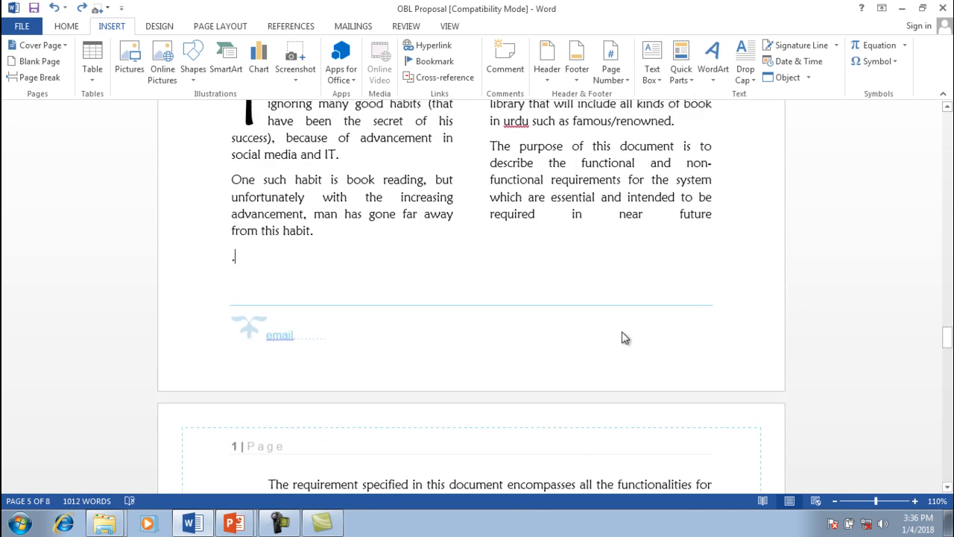
key("BackSpace")
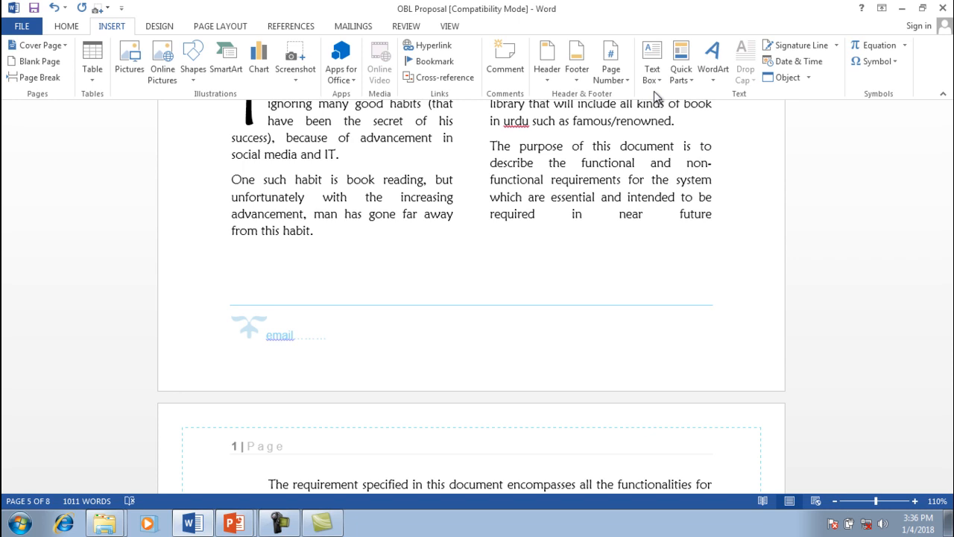
left_click(798, 61)
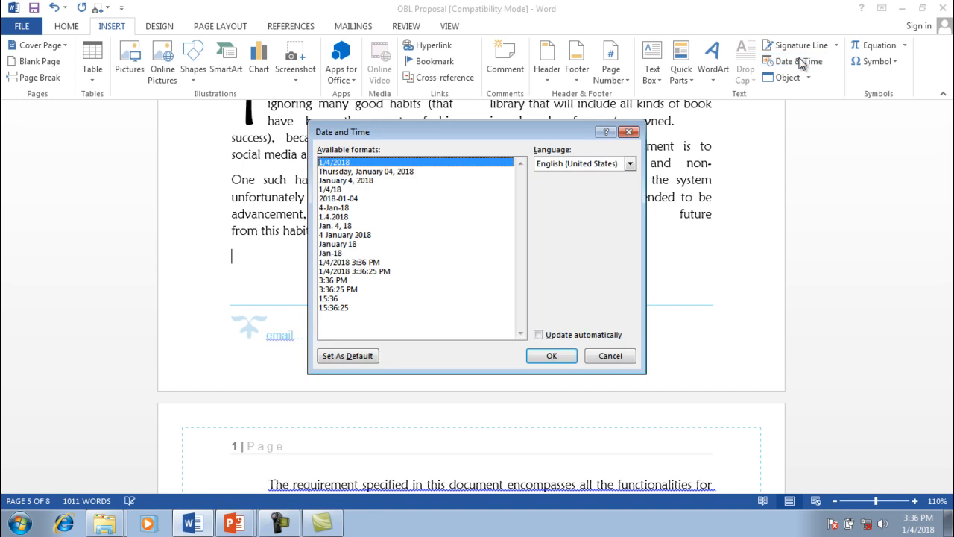
left_click_drag(553, 135, 758, 106)
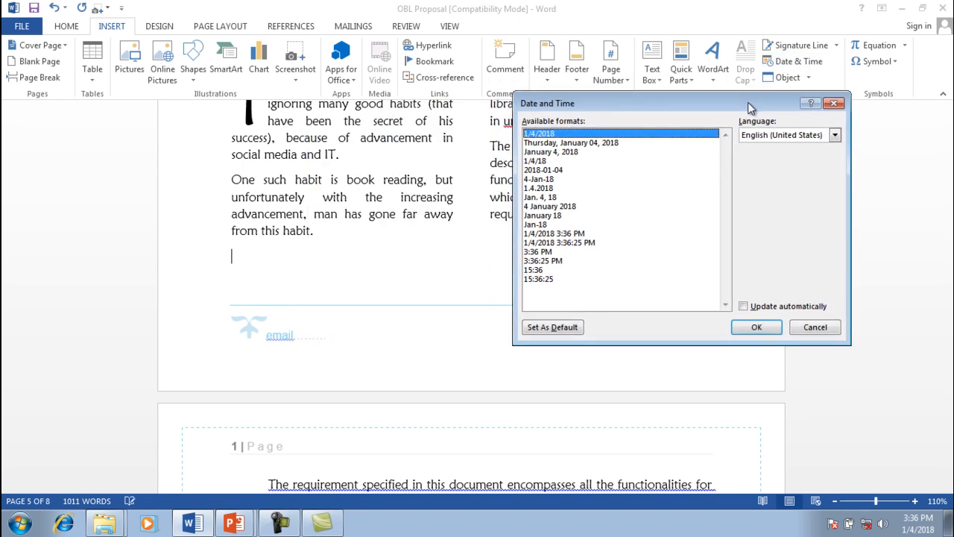
left_click(558, 143)
left_click(753, 332)
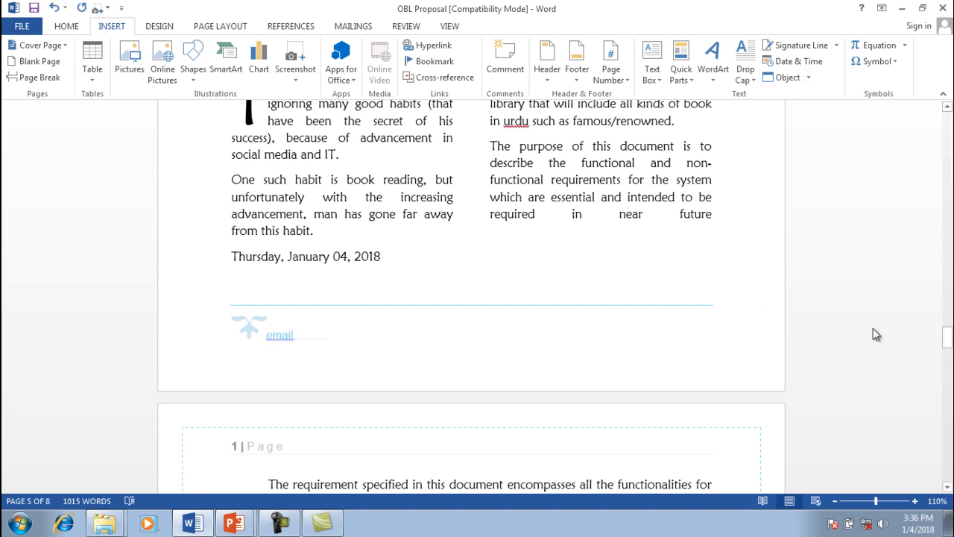
- Insert the contents of the Word document "text" from the Desktop after the date line
left_click(810, 78)
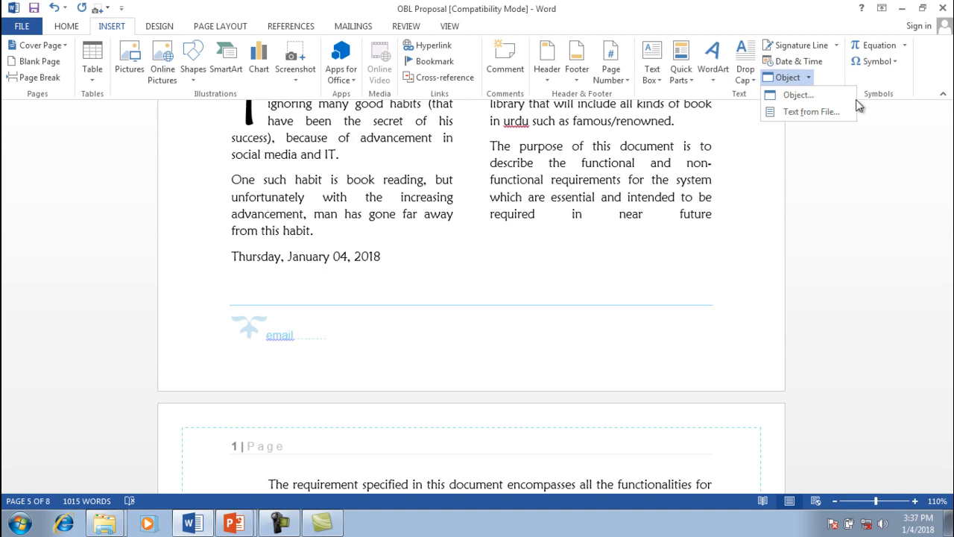
left_click(769, 132)
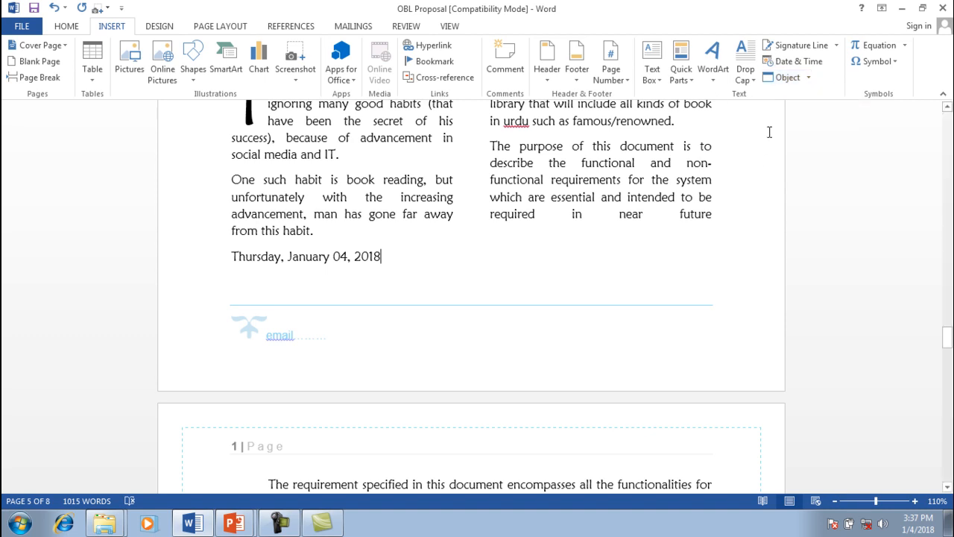
left_click(809, 78)
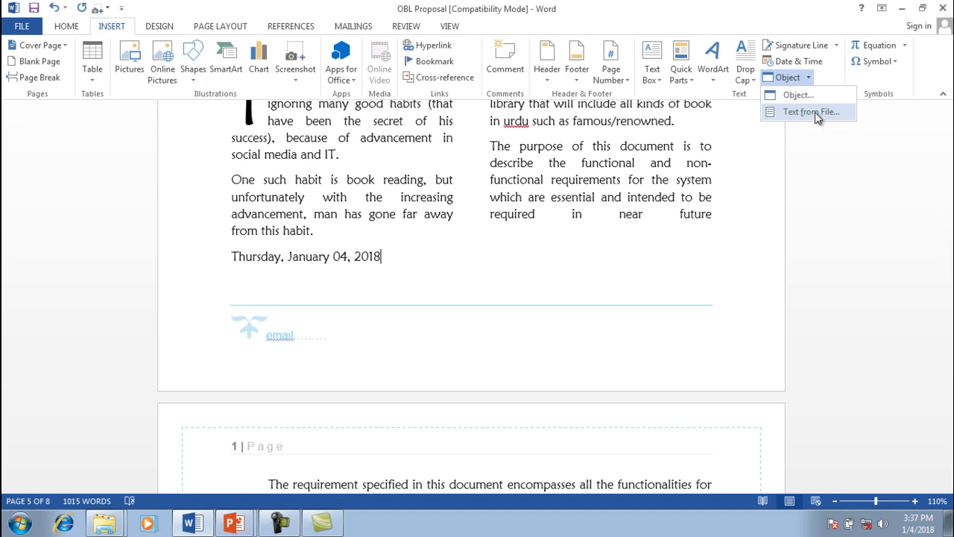
left_click(815, 112)
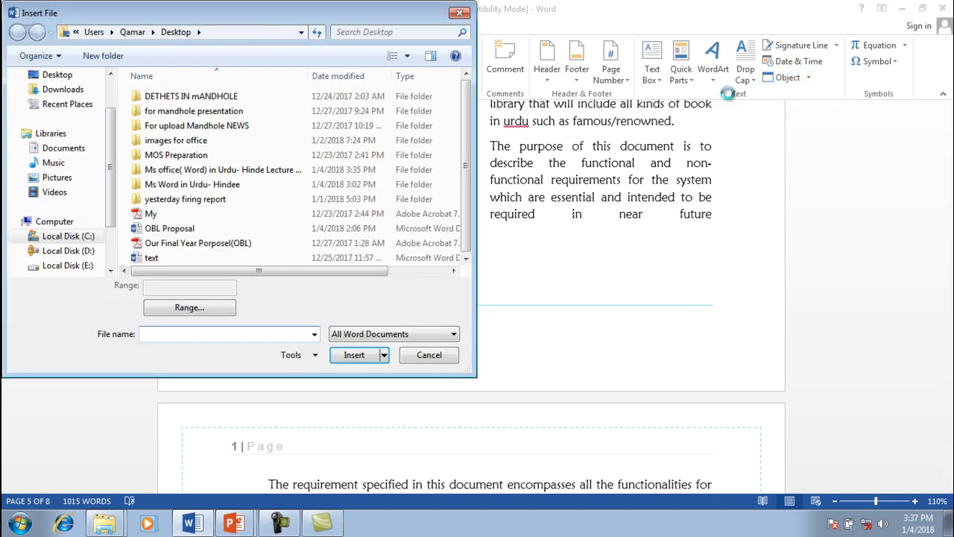
left_click(151, 259)
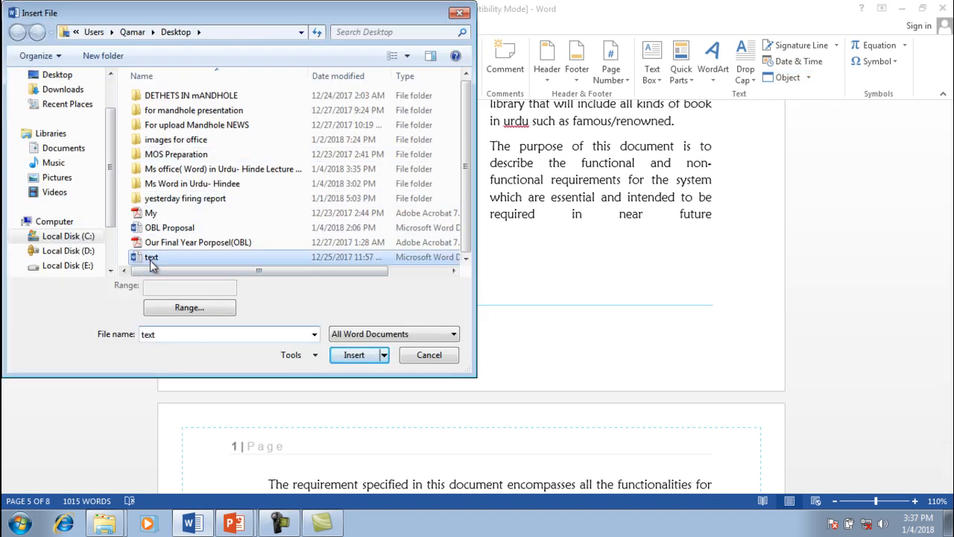
left_click(347, 355)
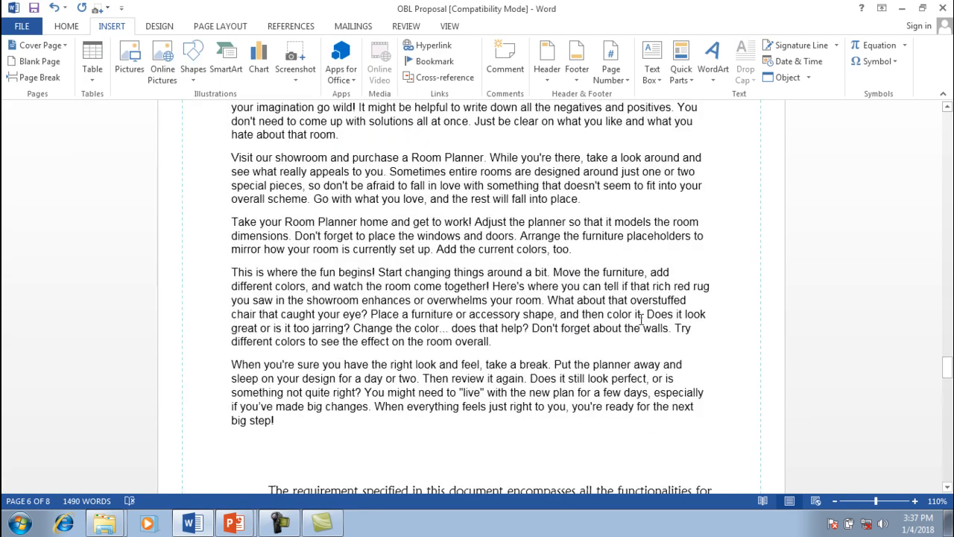
left_click_drag(947, 109, 947, 110)
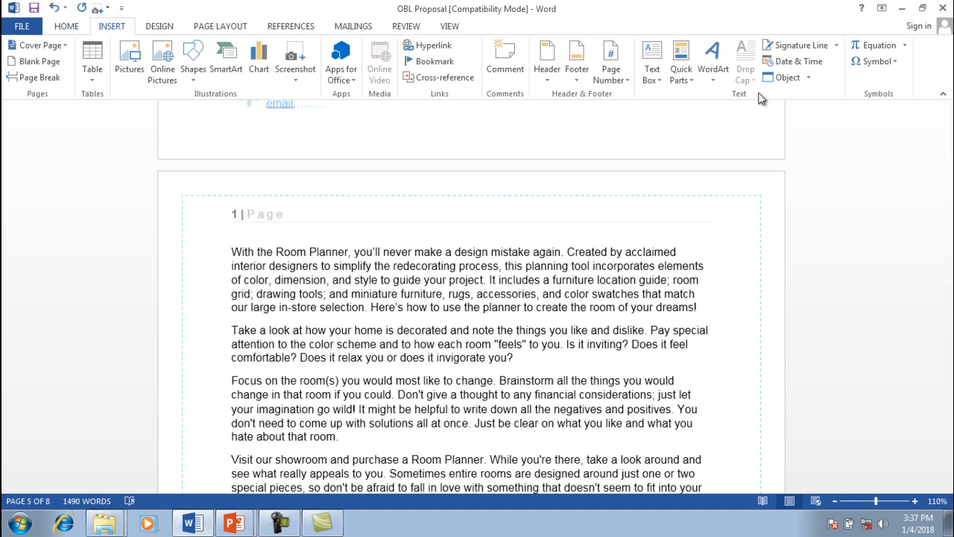
- Embed a new Bitmap Image object in the document after the inserted file text
left_click(808, 78)
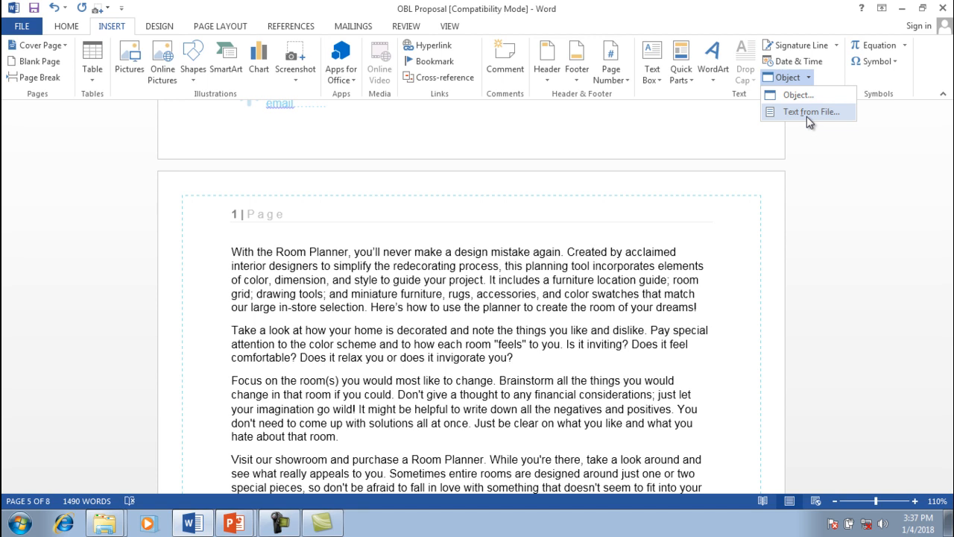
left_click(795, 96)
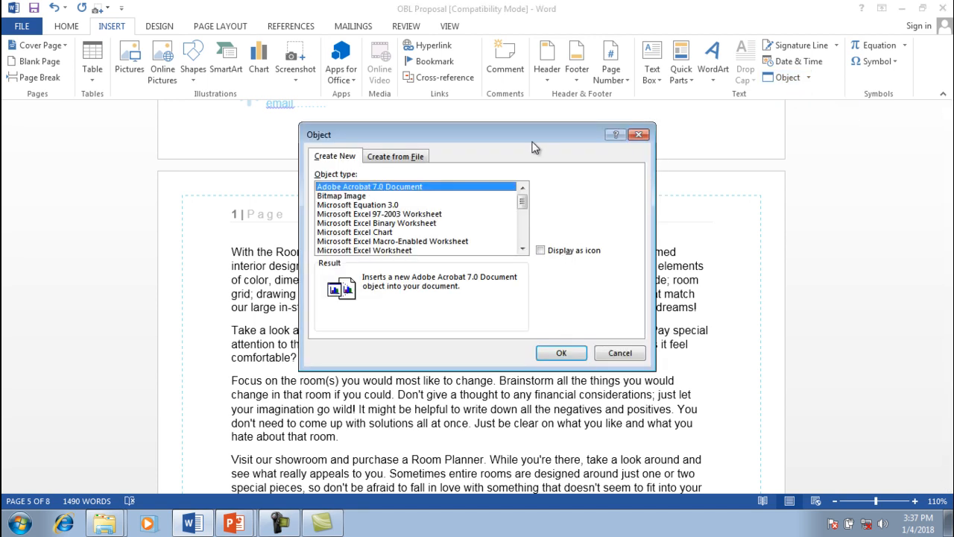
left_click_drag(534, 147, 742, 118)
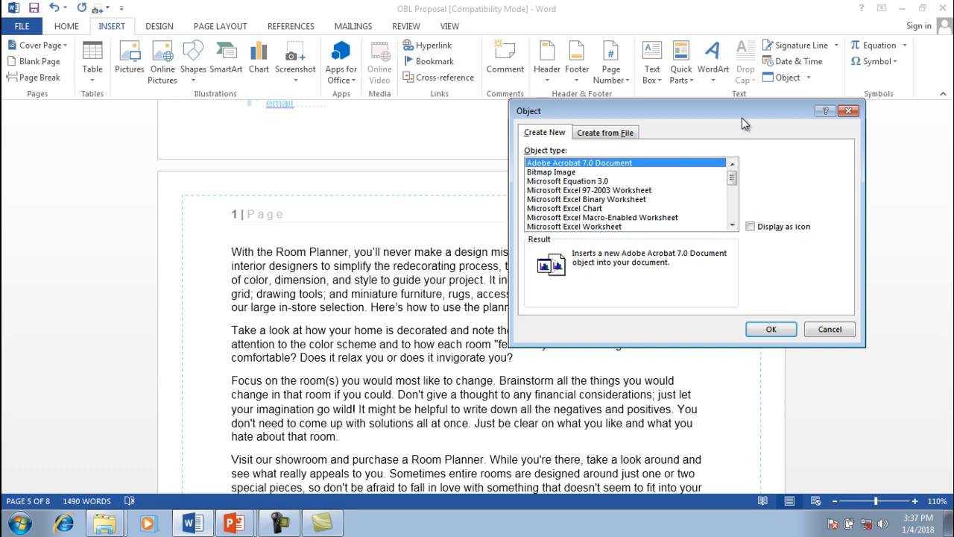
left_click_drag(734, 113, 757, 144)
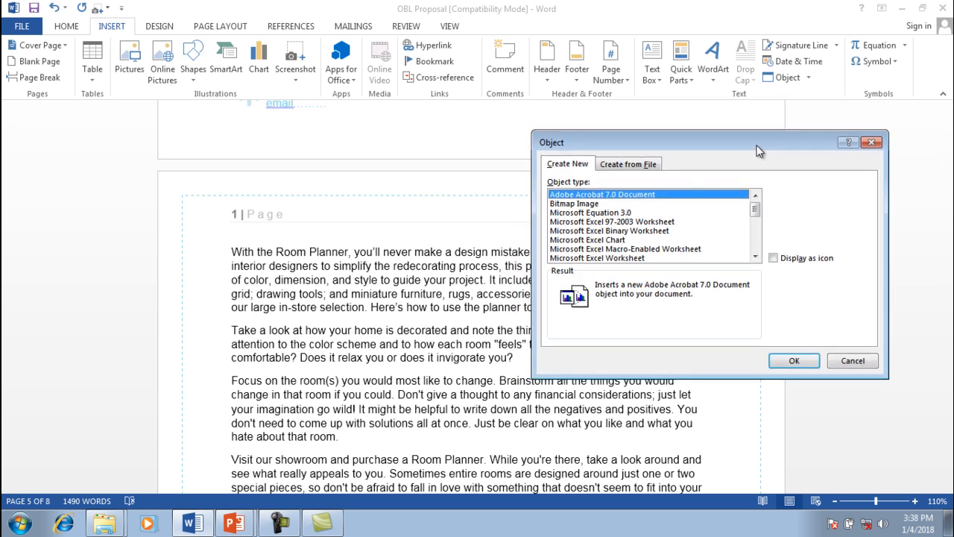
left_click(564, 204)
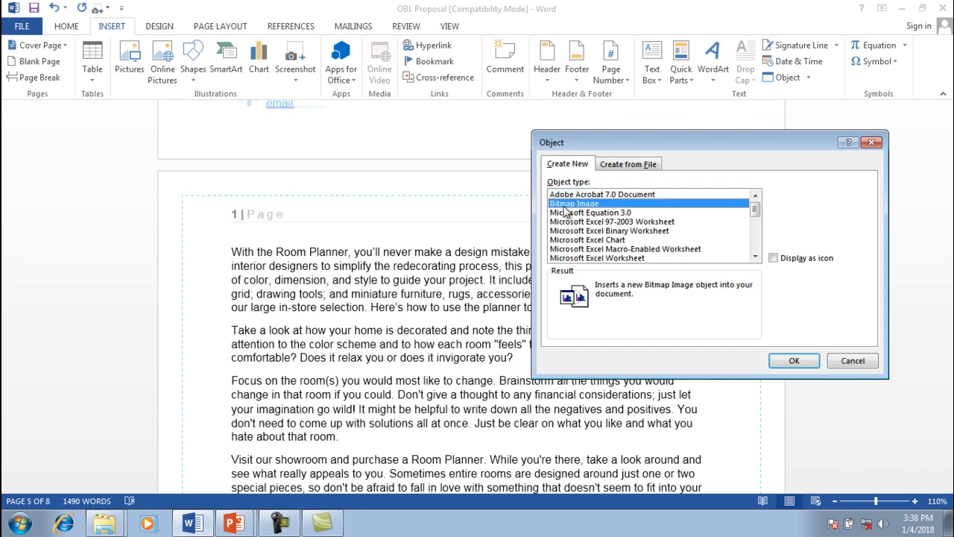
left_click(793, 361)
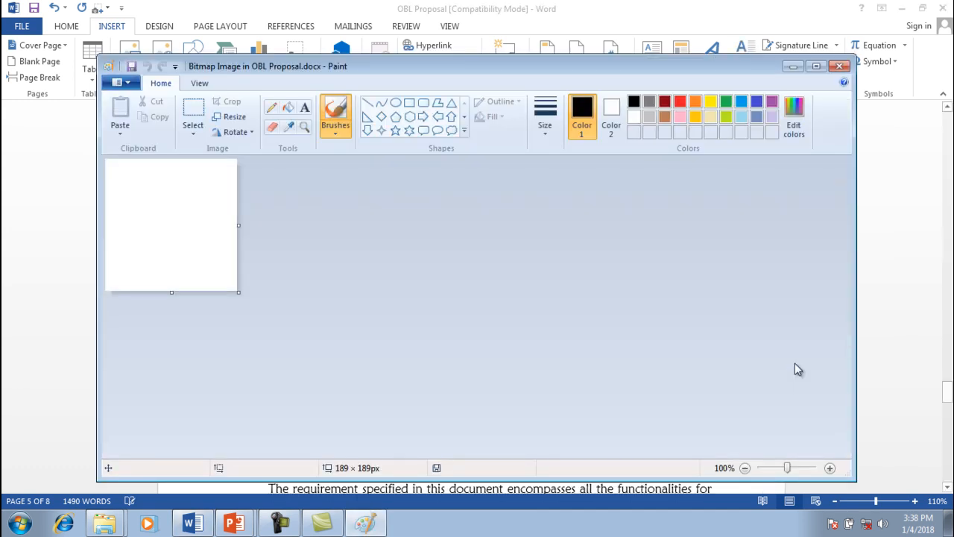
- Enlarge the bitmap canvas to about 574 × 343 px and draw a four-point star about 215 × 196 px on it
left_click_drag(242, 225, 506, 228)
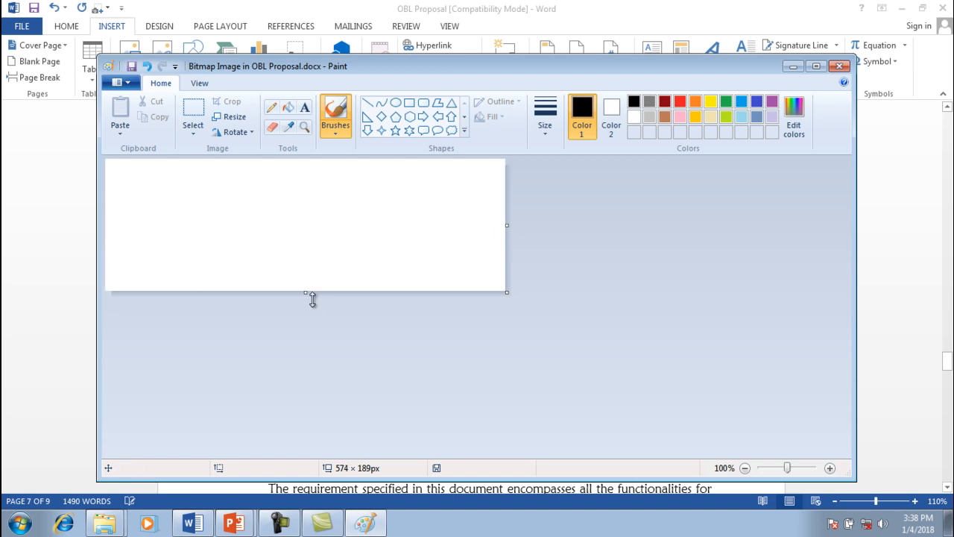
left_click_drag(305, 292, 311, 397)
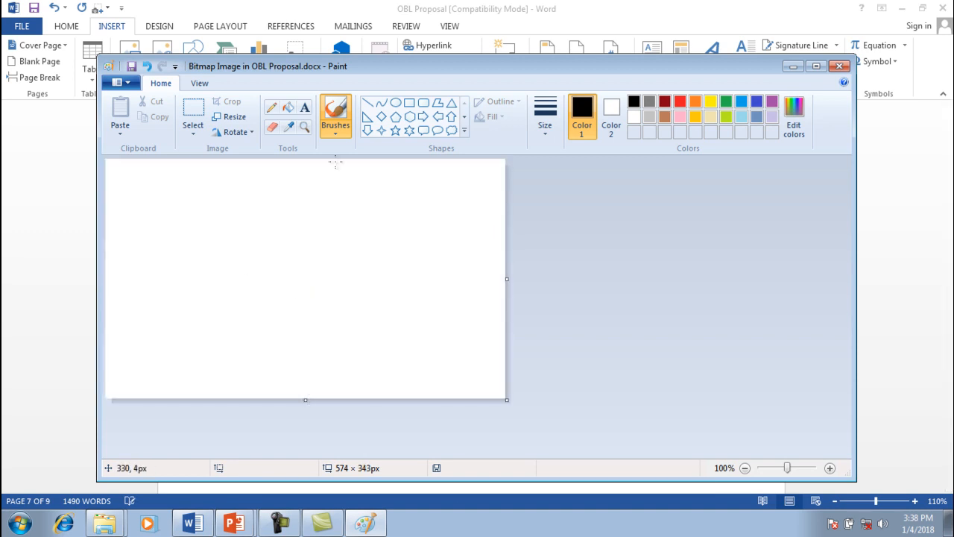
left_click(378, 129)
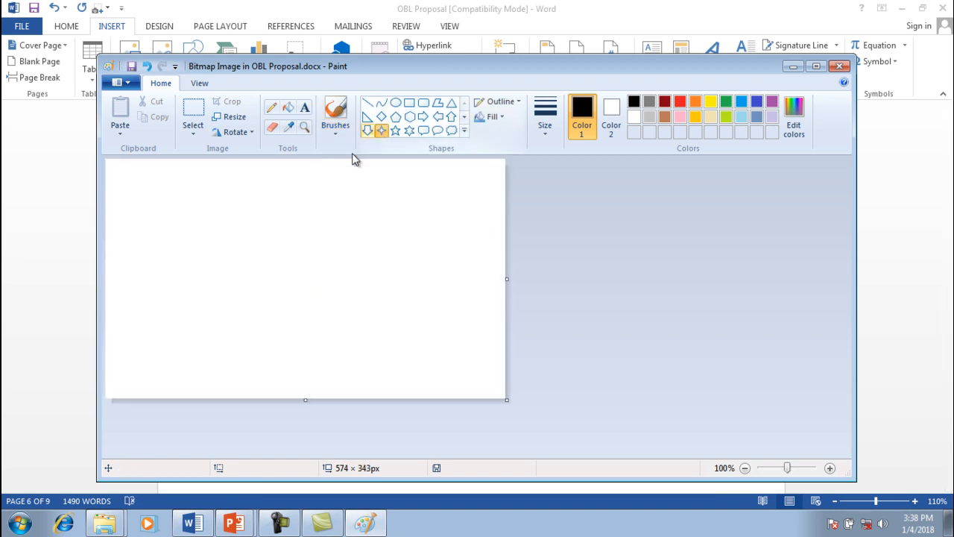
left_click_drag(253, 233, 404, 370)
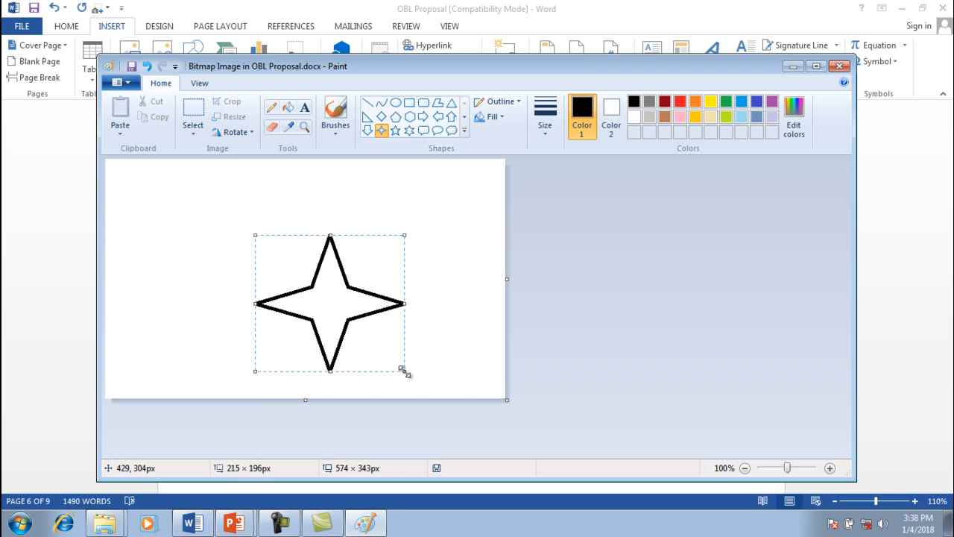
- Draw a rectangle about 297 × 56 px directly above the star and close the bitmap editor to return to the document
left_click(408, 102)
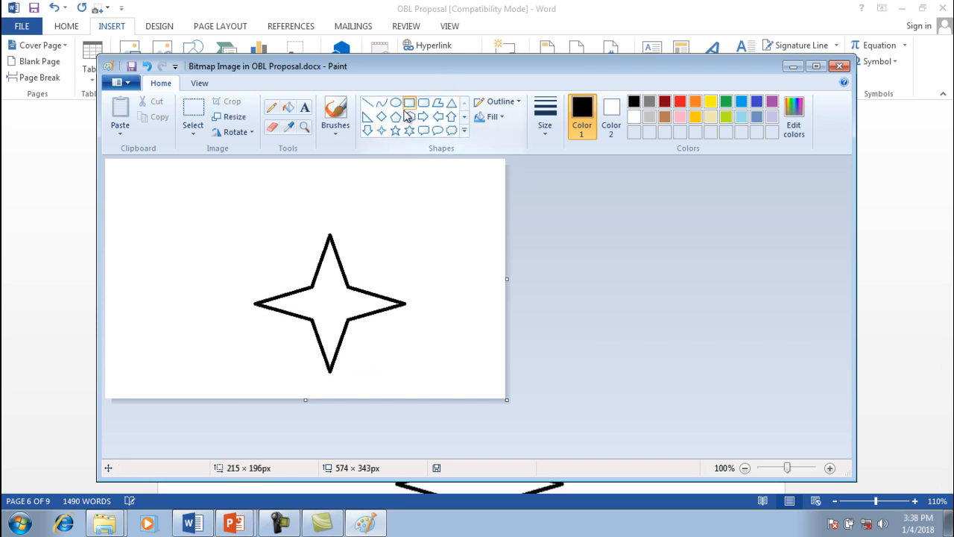
mouse_move(232, 196)
left_mouse_down()
mouse_move(397, 238)
mouse_move(451, 235)
mouse_move(438, 234)
left_mouse_up()
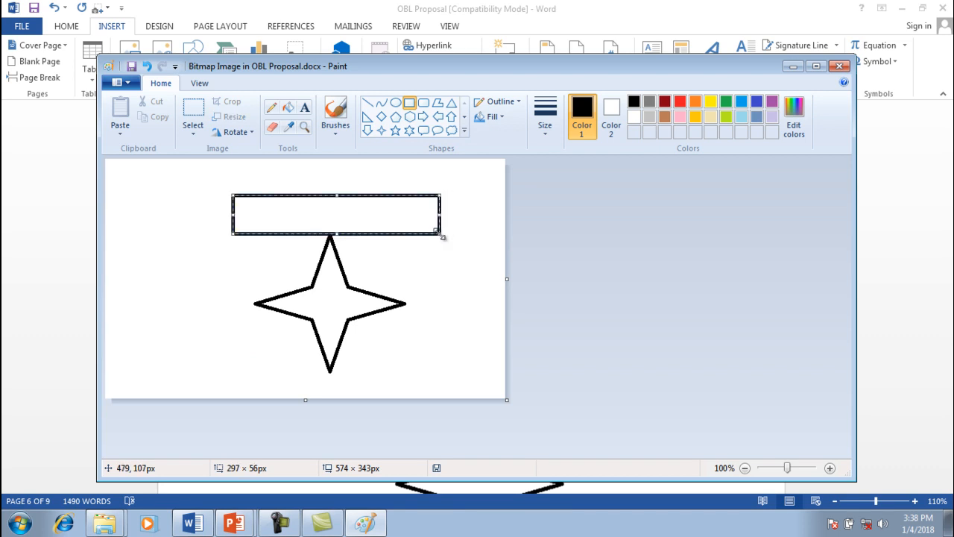
left_click(458, 247)
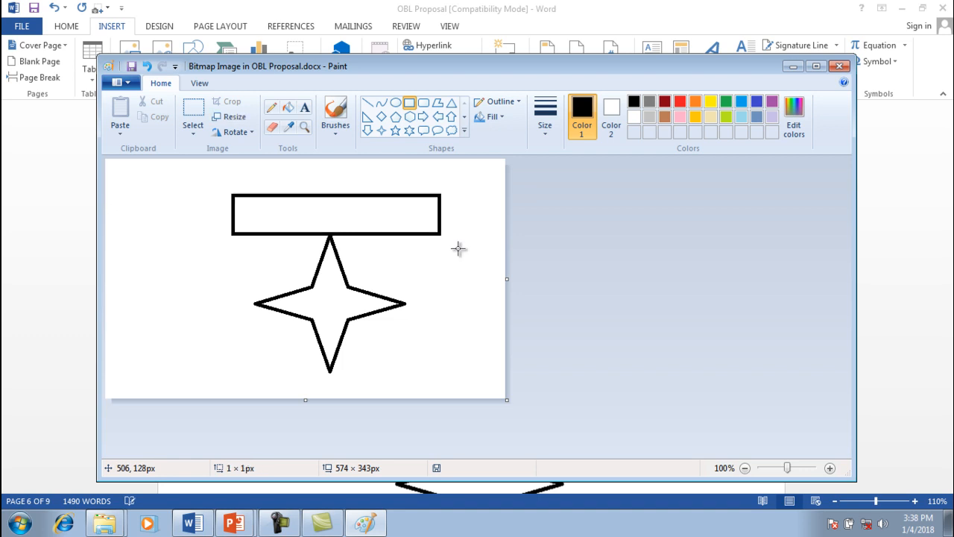
left_click(842, 67)
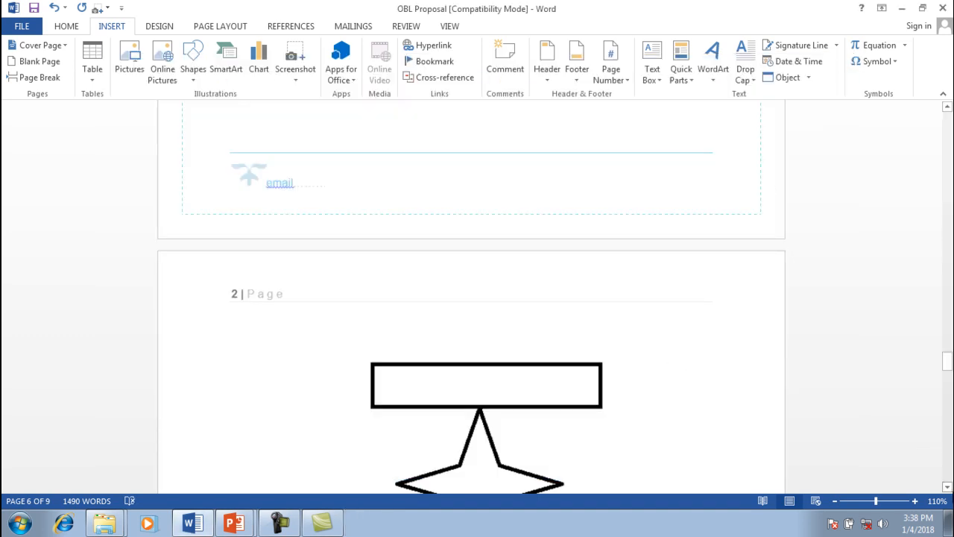
- Find the embedded star and rectangle drawing in the document and select it
left_click(948, 487)
left_click(947, 487)
left_click(947, 487)
left_click(947, 487)
left_click(947, 487)
scroll(673, 400, "down", 3)
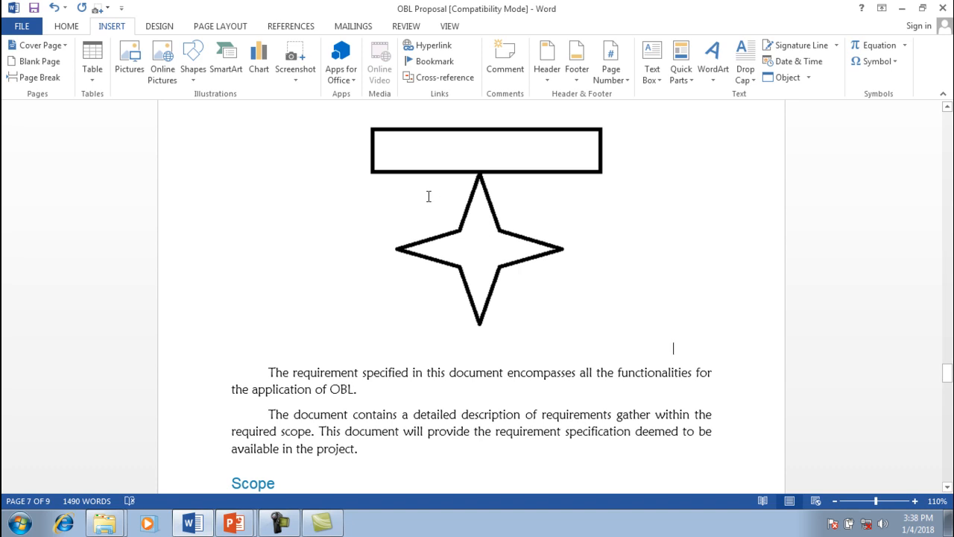
left_click(468, 218)
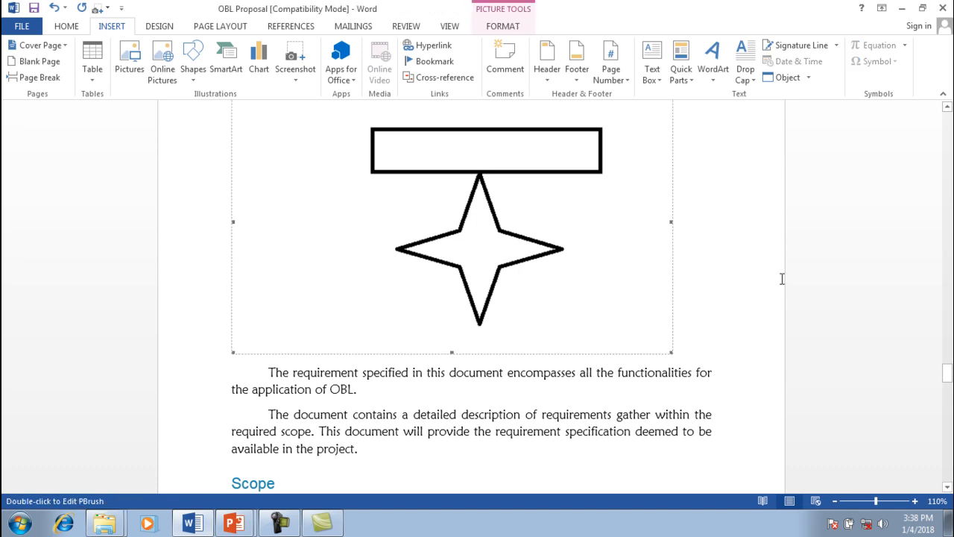
- Review the object types available for embedding, without inserting another object
left_click(808, 77)
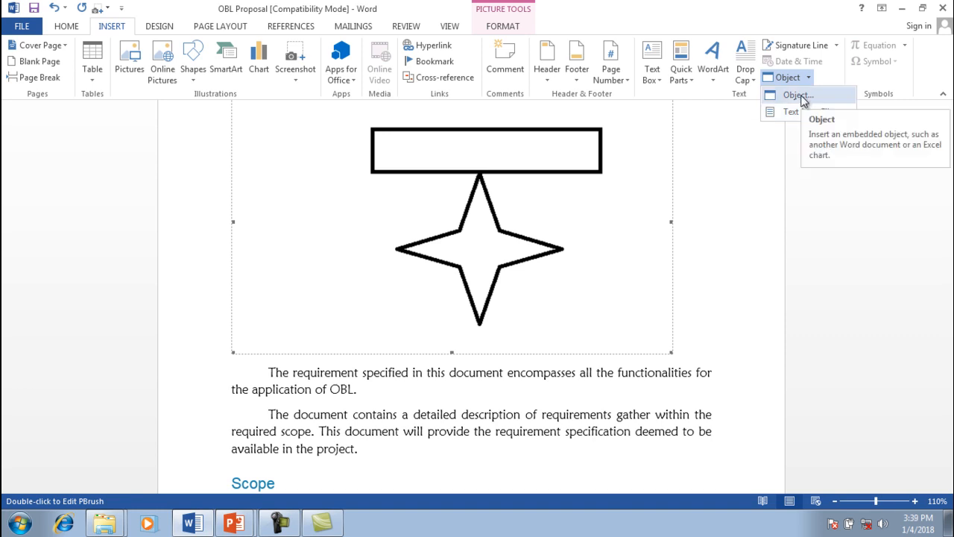
left_click(799, 96)
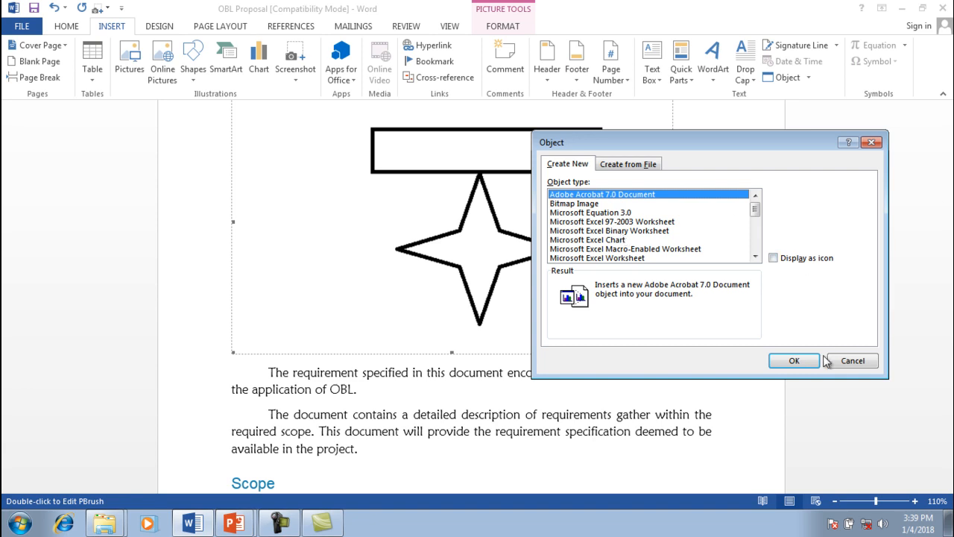
left_click(870, 141)
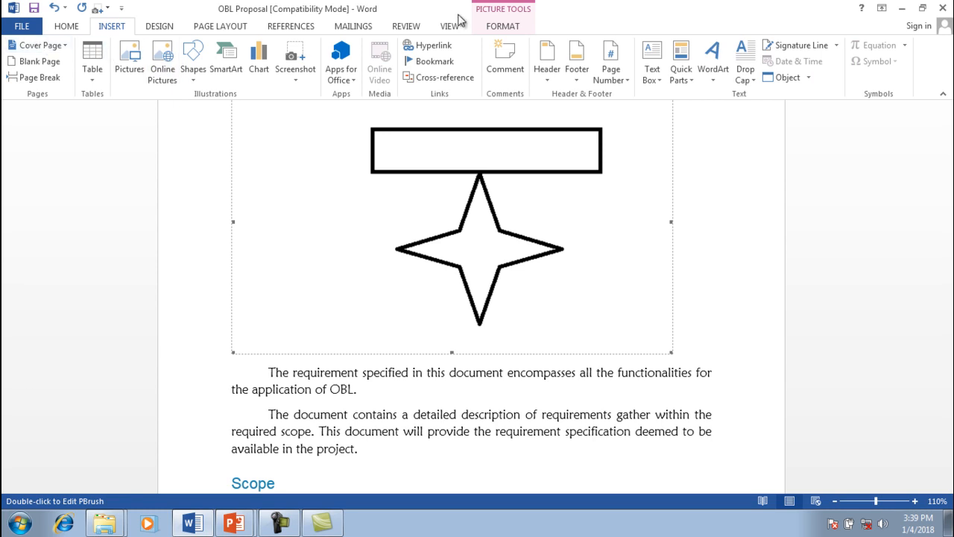
left_click(75, 27)
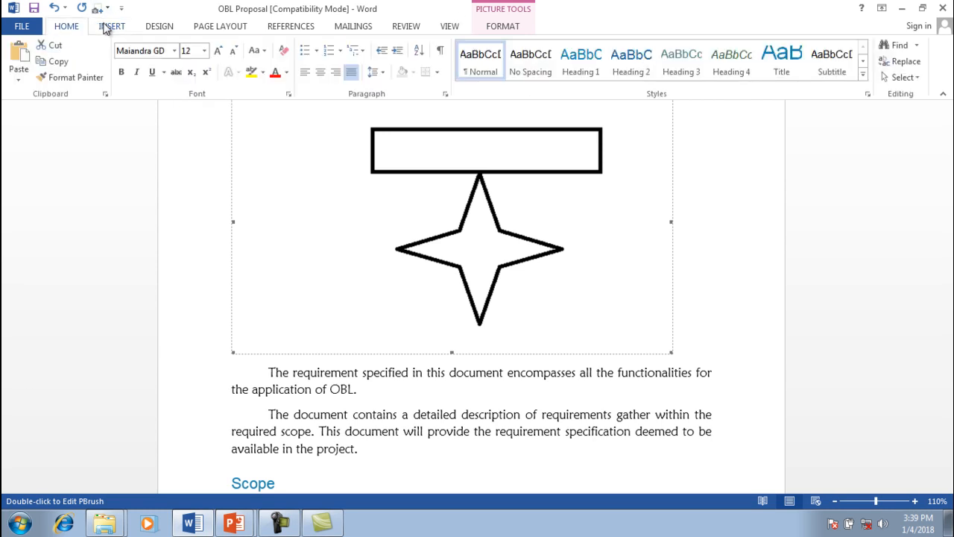
left_click(105, 27)
left_click(75, 26)
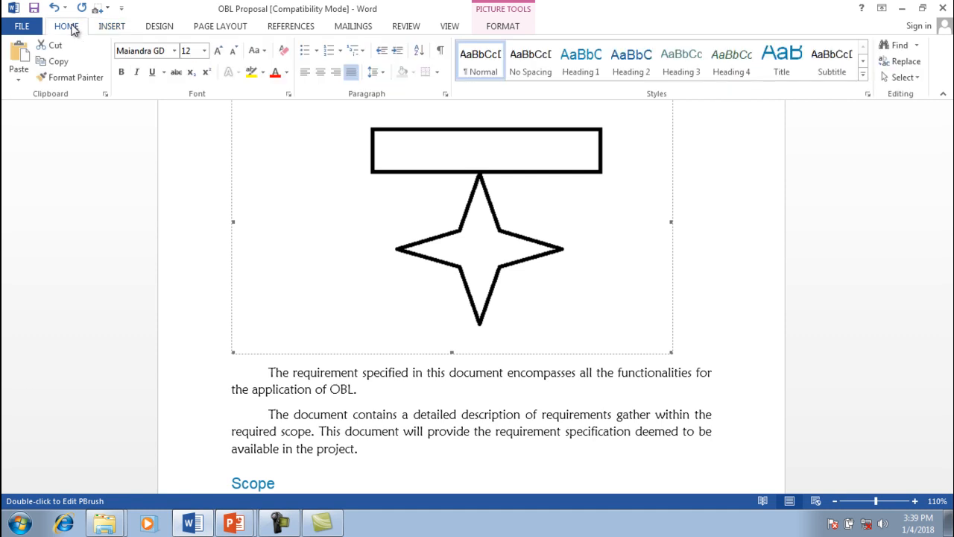
left_click(111, 28)
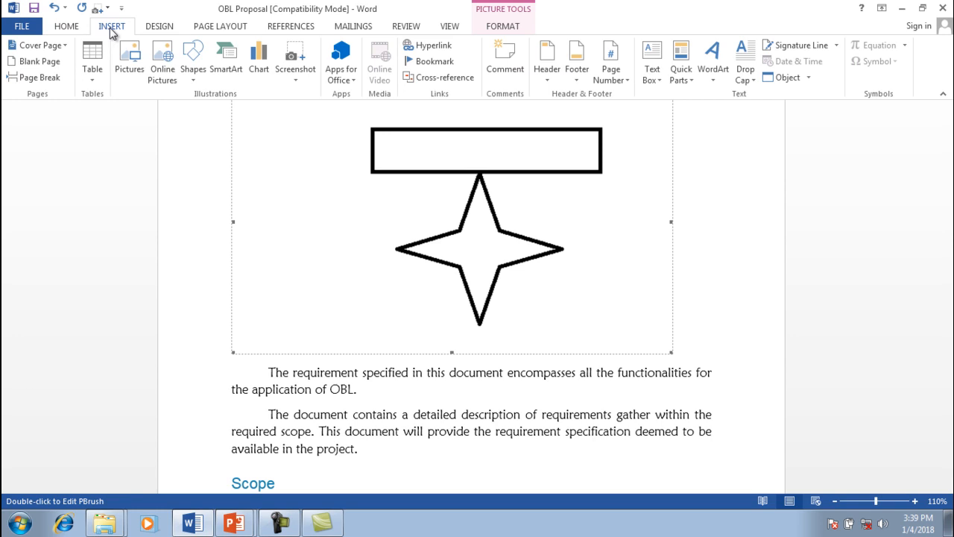
left_click(66, 28)
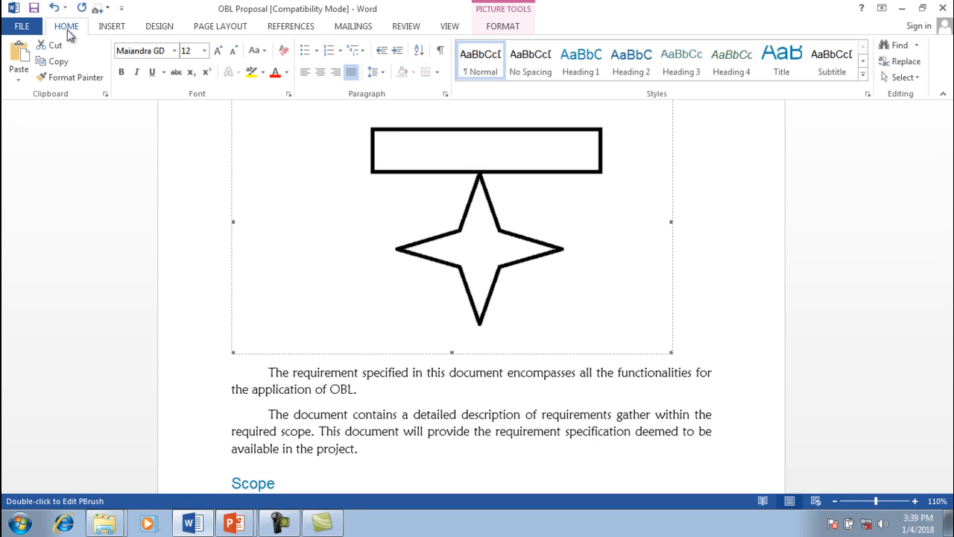
- Switch to PowerPoint
left_click(239, 524)
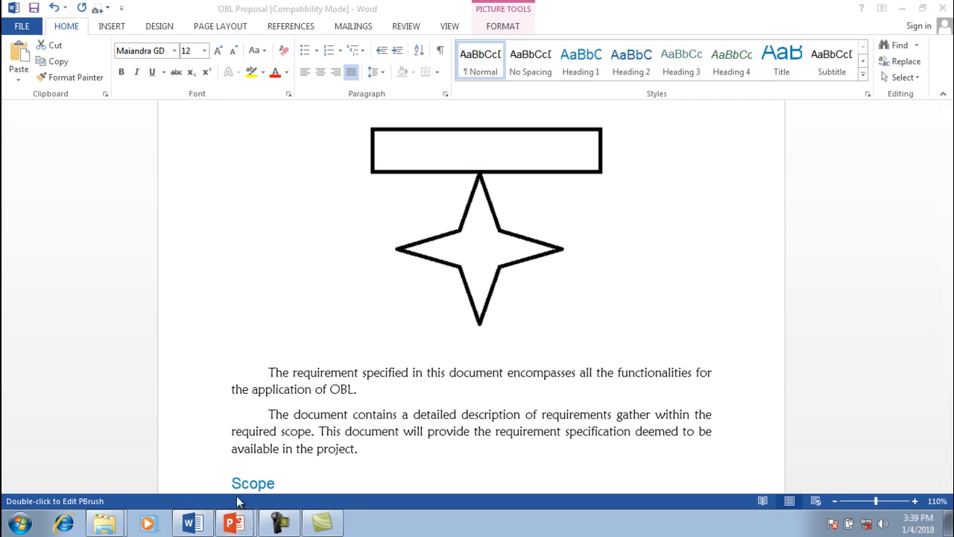